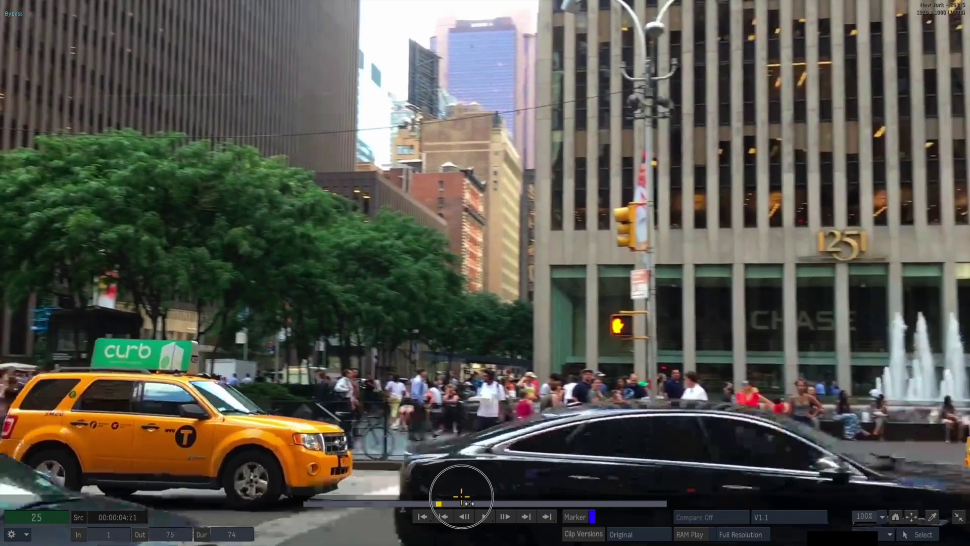
# Step: Scrub through the New York street clip in the player to examine the camera move and the moving traffic
pyautogui.moveTo(462, 496); pyautogui.dragTo(713, 434)
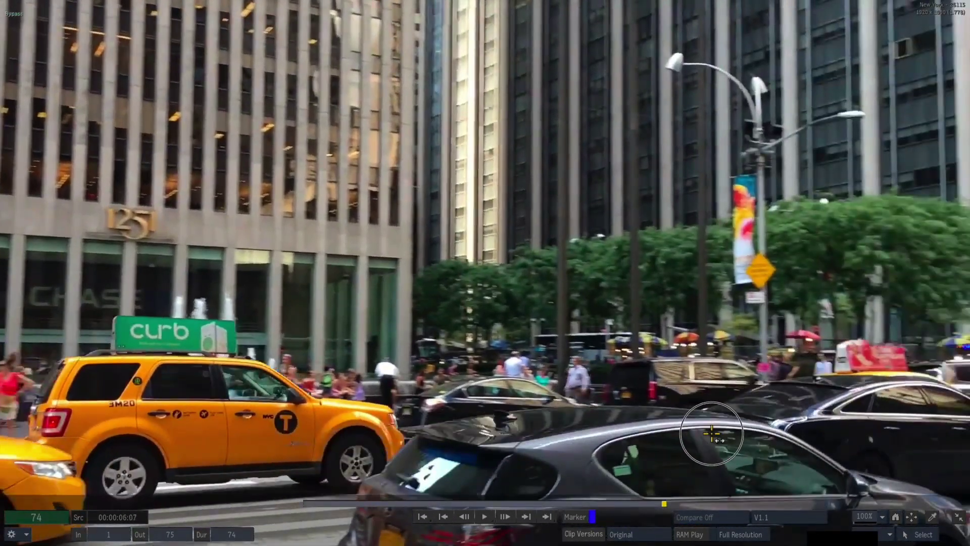
pyautogui.moveTo(582, 456); pyautogui.dragTo(487, 459)
pyautogui.press('Escape')
# Step: In the Batch schematic, feed the New York clip through the IG MUX node into an Action node and open that node
pyautogui.click(595, 536)
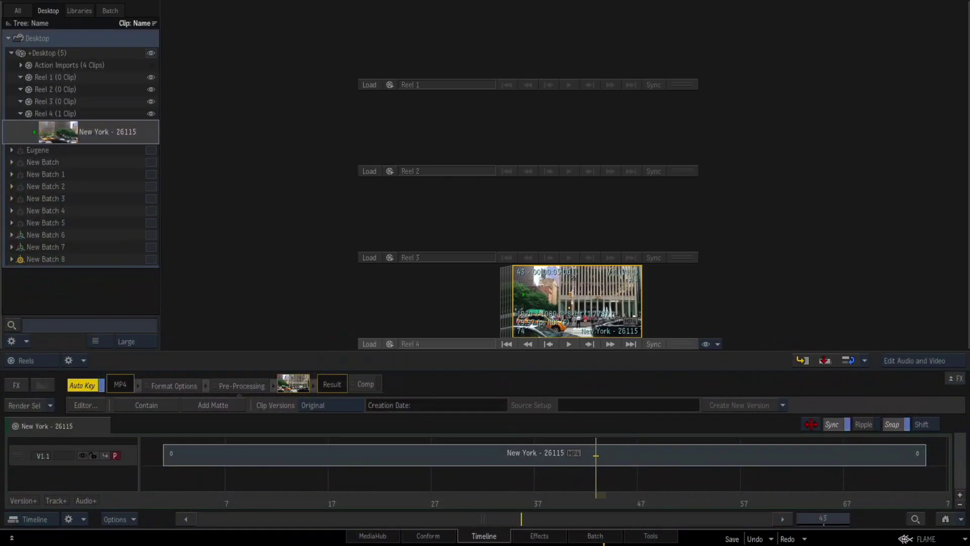
pyautogui.click(526, 102)
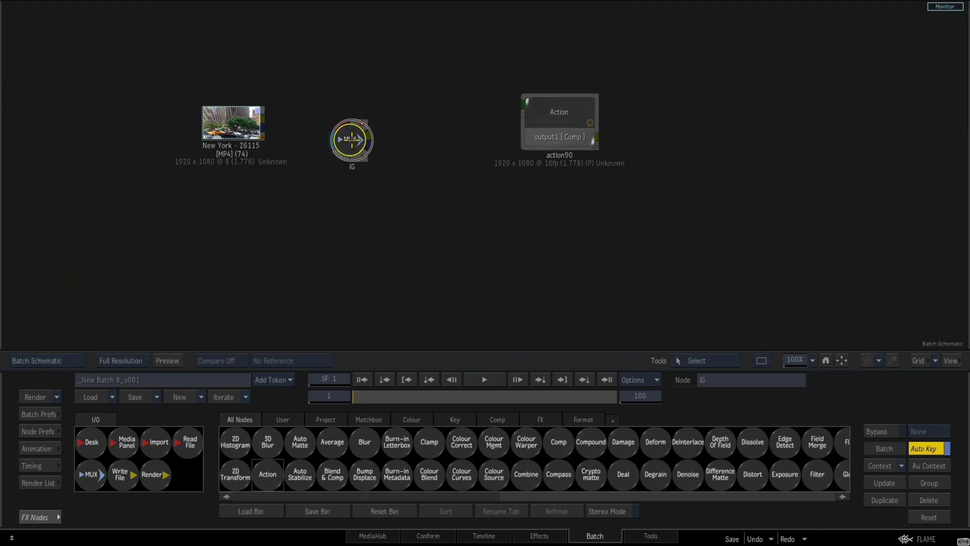
pyautogui.doubleClick(556, 120)
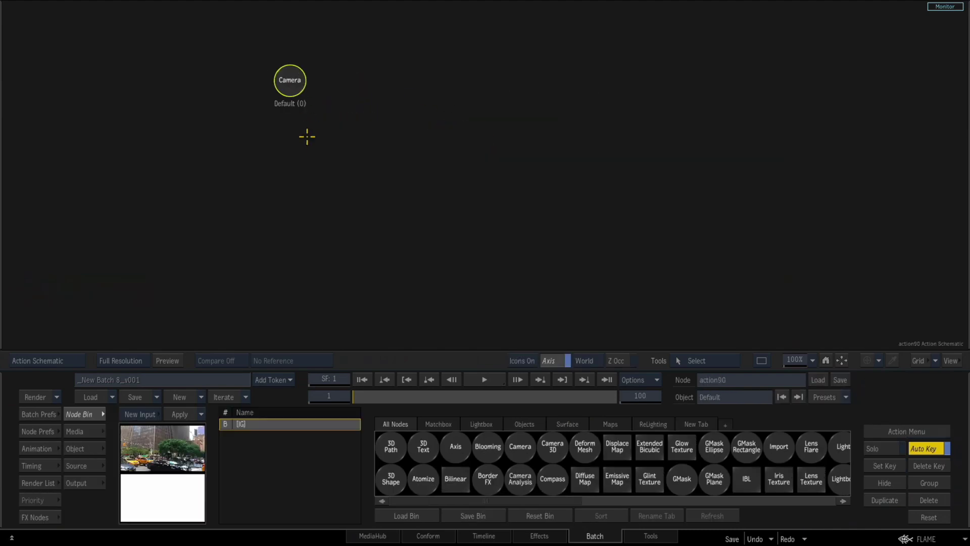
# Step: Add a Camera Analysis node to the default camera and open its settings
pyautogui.moveTo(298, 82); pyautogui.dragTo(280, 97)
pyautogui.rightClick(274, 103)
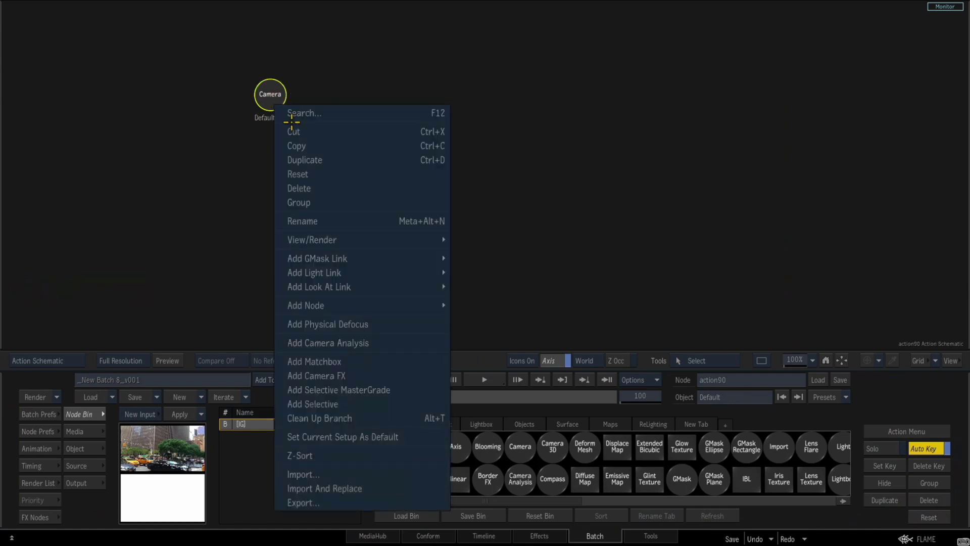
pyautogui.click(395, 343)
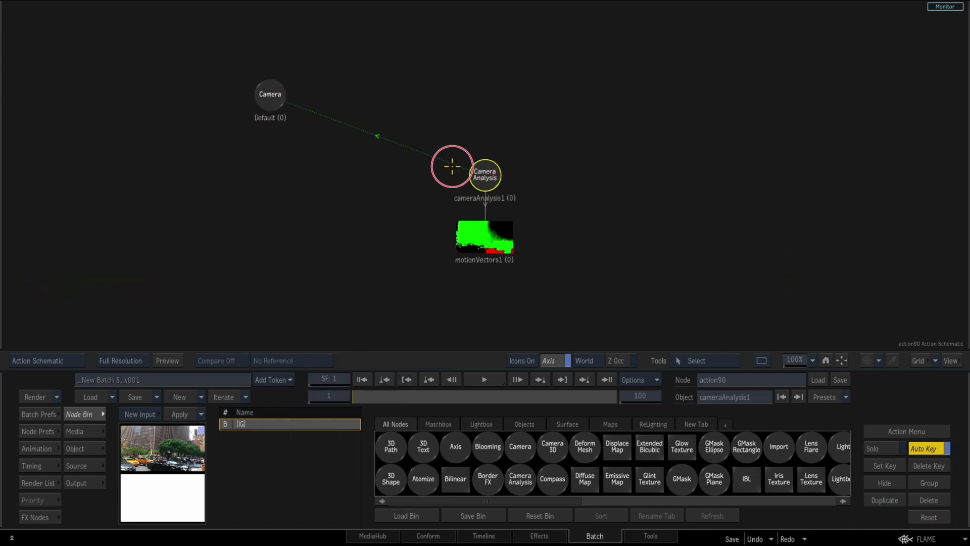
pyautogui.click(485, 174)
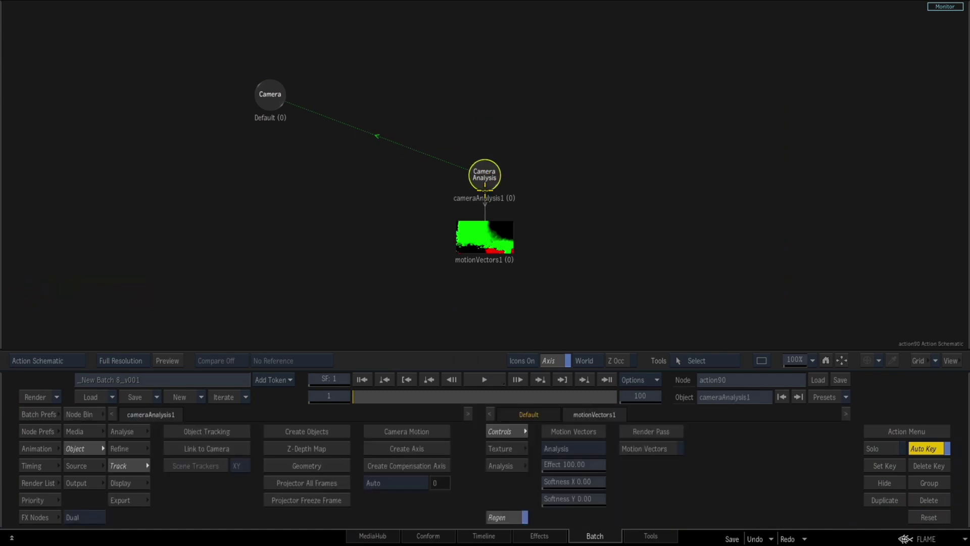
# Step: Scrub through the Action output to check how the clip fits the batch frame range
pyautogui.press('F4')
pyautogui.moveTo(352, 396); pyautogui.dragTo(604, 336)
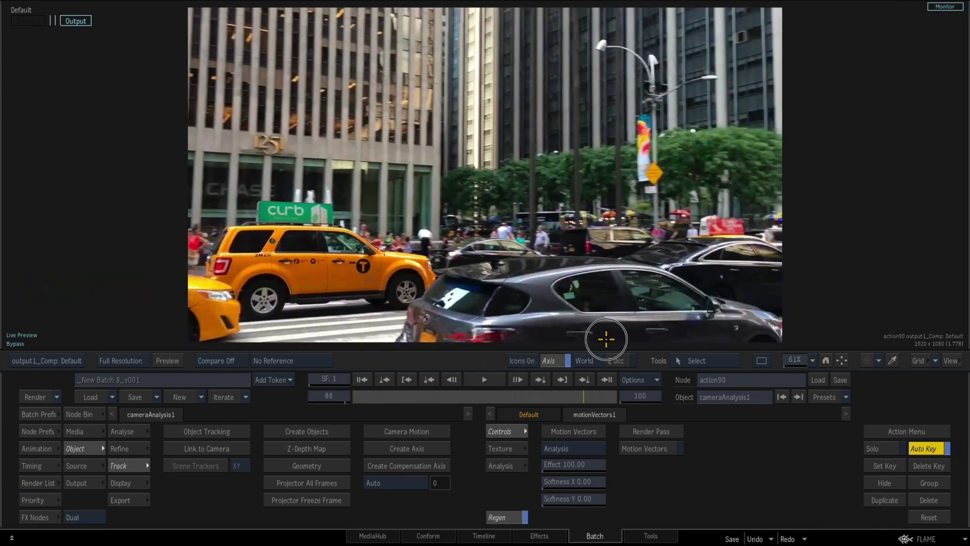
pyautogui.moveTo(479, 351); pyautogui.dragTo(266, 365)
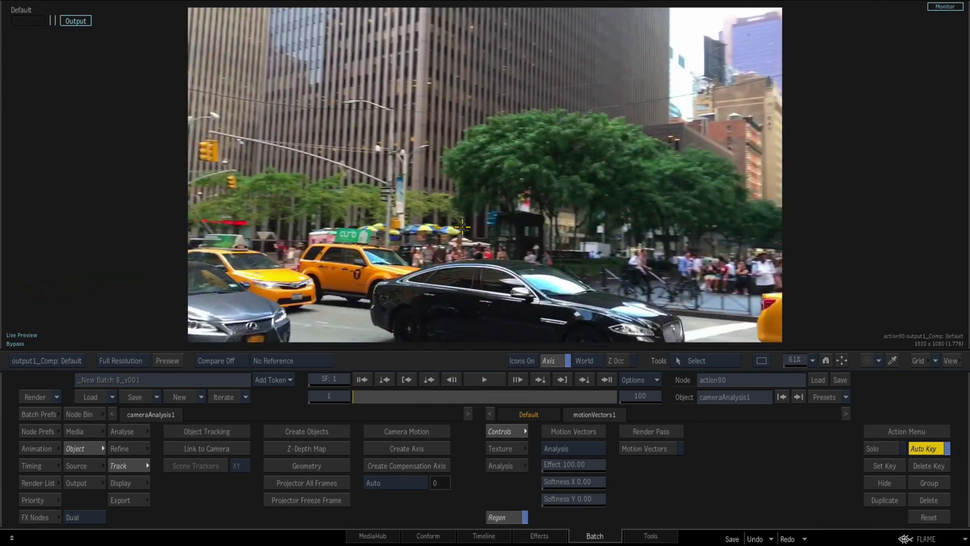
# Step: Set the batch duration to the New York clip's 74 frames and reopen the Action output
pyautogui.press('Escape')
pyautogui.click(509, 135)
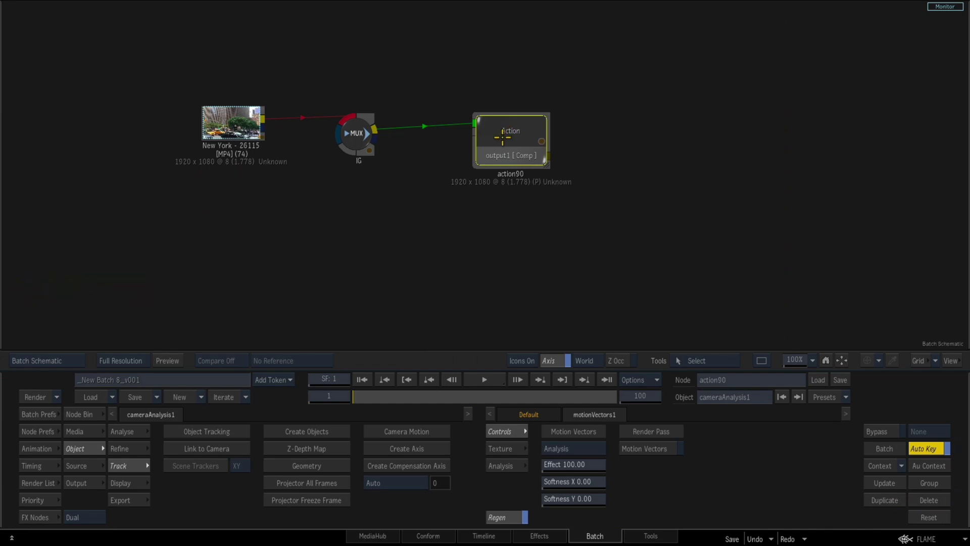
pyautogui.click(255, 124)
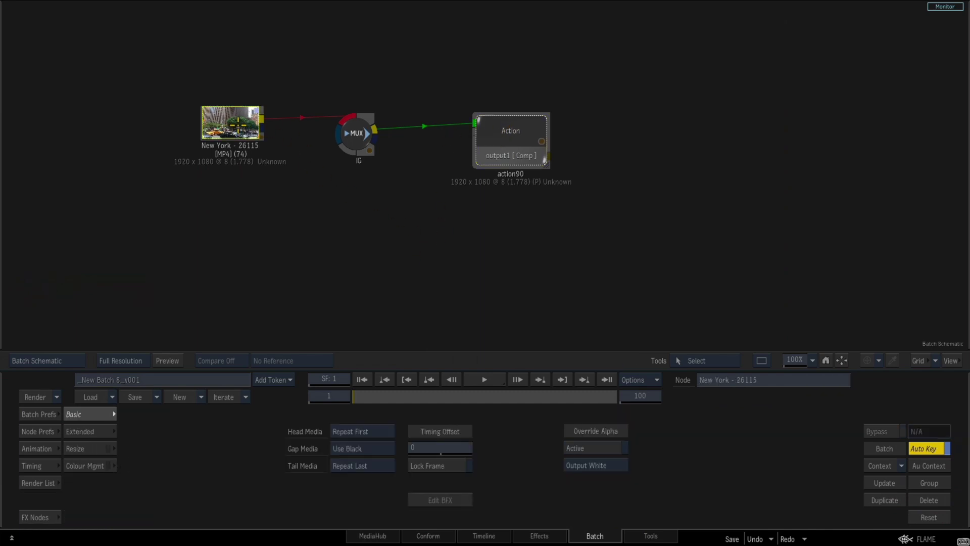
pyautogui.doubleClick(507, 135)
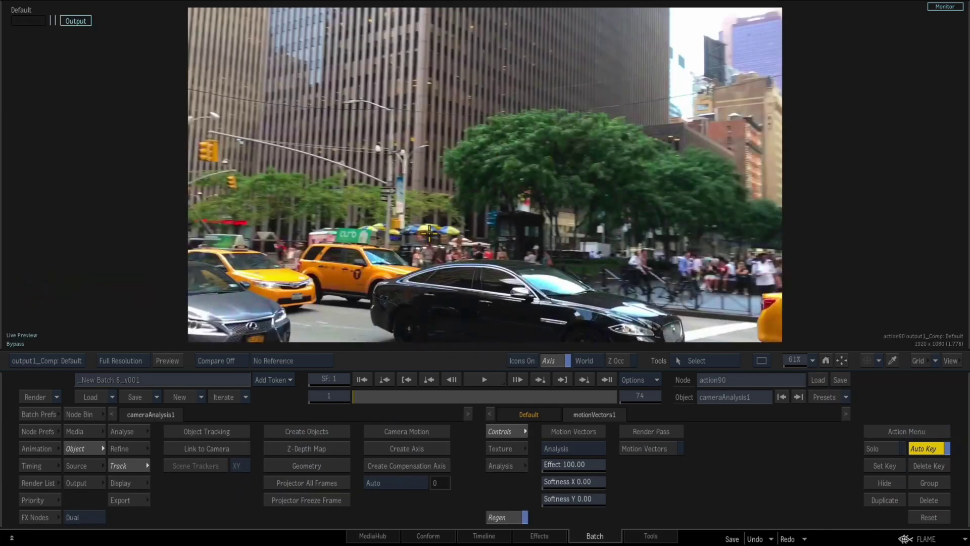
# Step: Scrub the output from start to end to examine the moving cars and people against the static buildings
pyautogui.moveTo(369, 389); pyautogui.dragTo(504, 356)
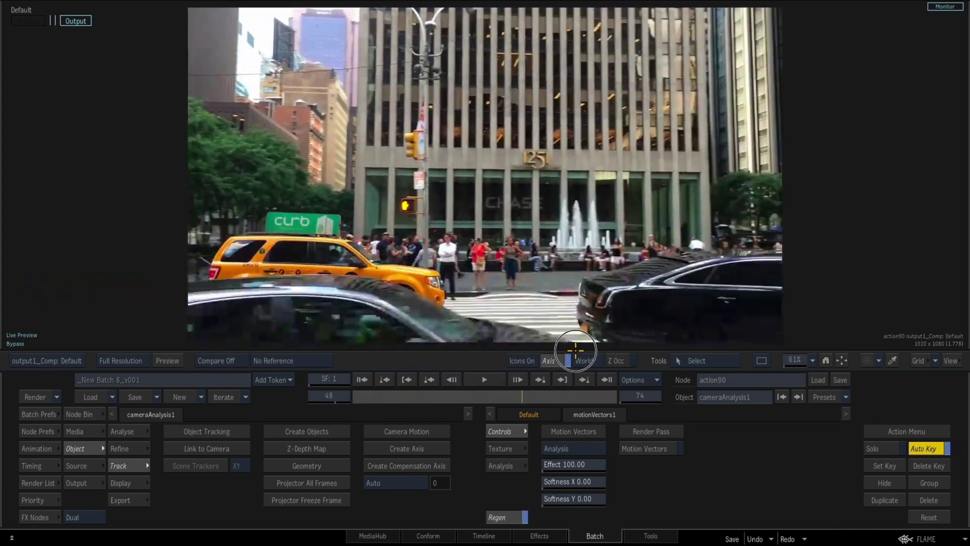
pyautogui.moveTo(575, 350); pyautogui.dragTo(568, 346)
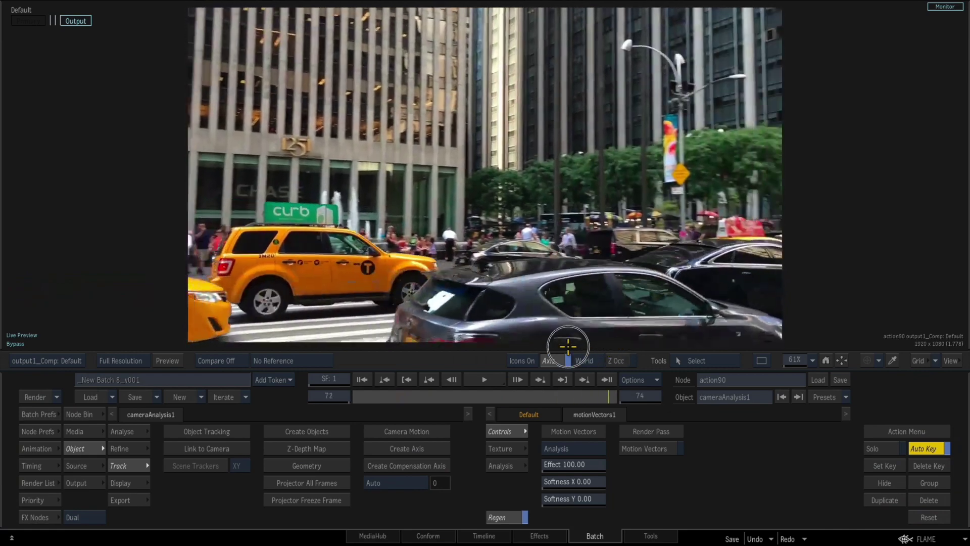
pyautogui.moveTo(365, 373)
pyautogui.mouseDown()
pyautogui.moveTo(599, 361)
pyautogui.moveTo(424, 377)
pyautogui.moveTo(566, 368)
pyautogui.moveTo(402, 390)
pyautogui.moveTo(611, 368)
pyautogui.moveTo(586, 360)
pyautogui.moveTo(408, 372)
pyautogui.moveTo(620, 362)
pyautogui.mouseUp()
pyautogui.moveTo(511, 362); pyautogui.dragTo(628, 353)
pyautogui.moveTo(485, 356); pyautogui.dragTo(299, 367)
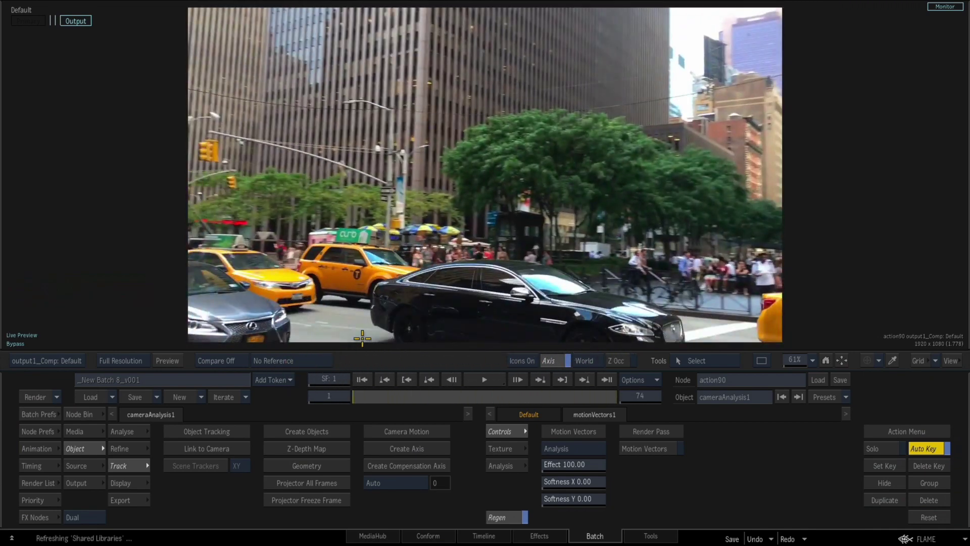
# Step: Add a GMask with its axis to the Camera Analysis node and show the output for drawing the mask
pyautogui.press('F4')
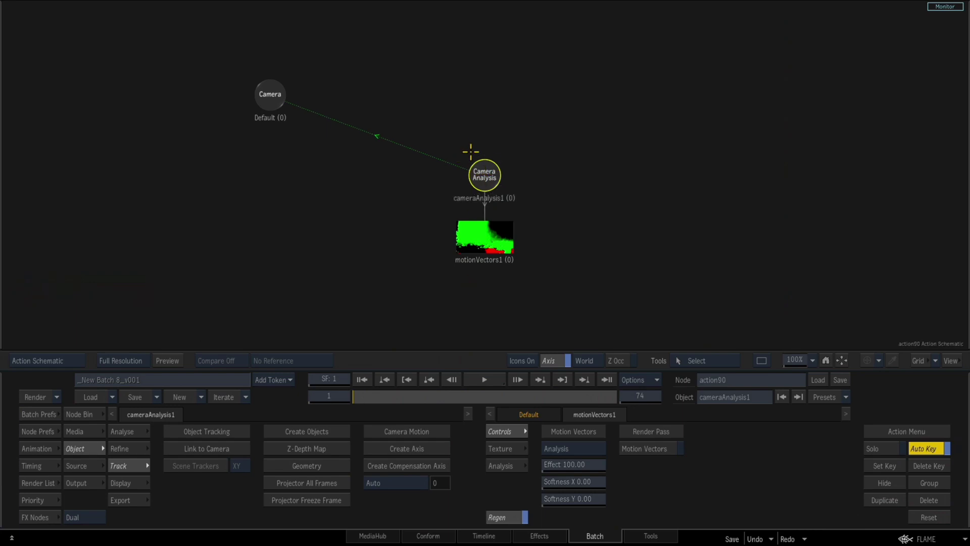
pyautogui.rightClick(486, 178)
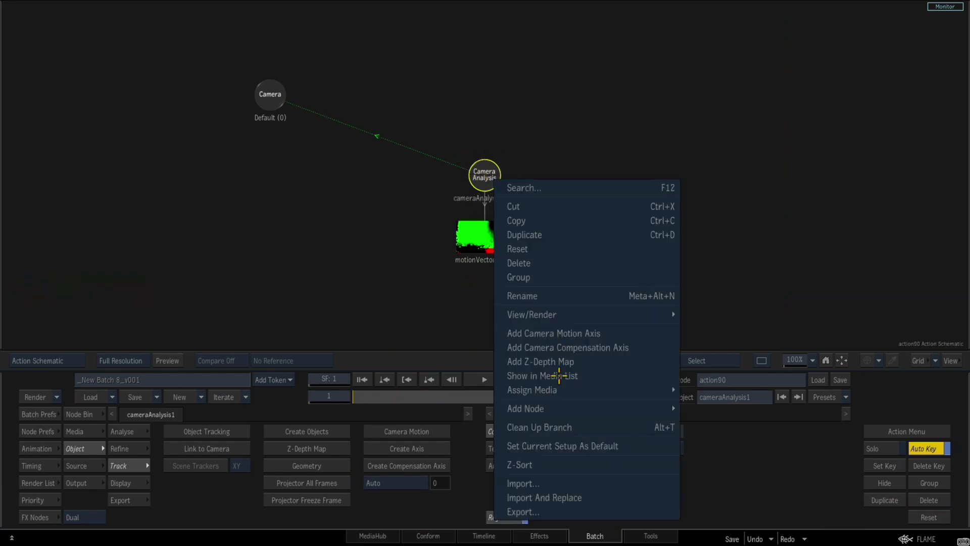
pyautogui.moveTo(581, 409)
pyautogui.click(705, 406)
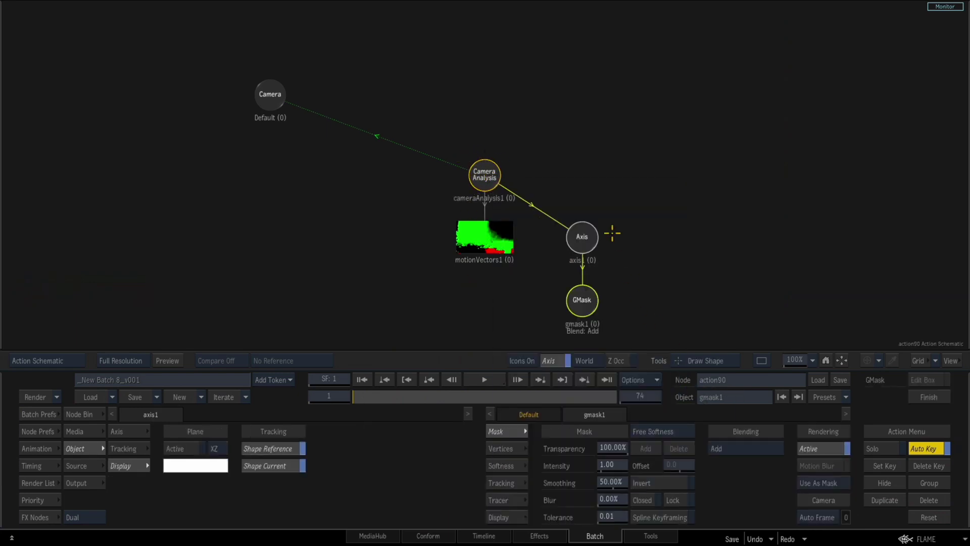
pyautogui.press('F4')
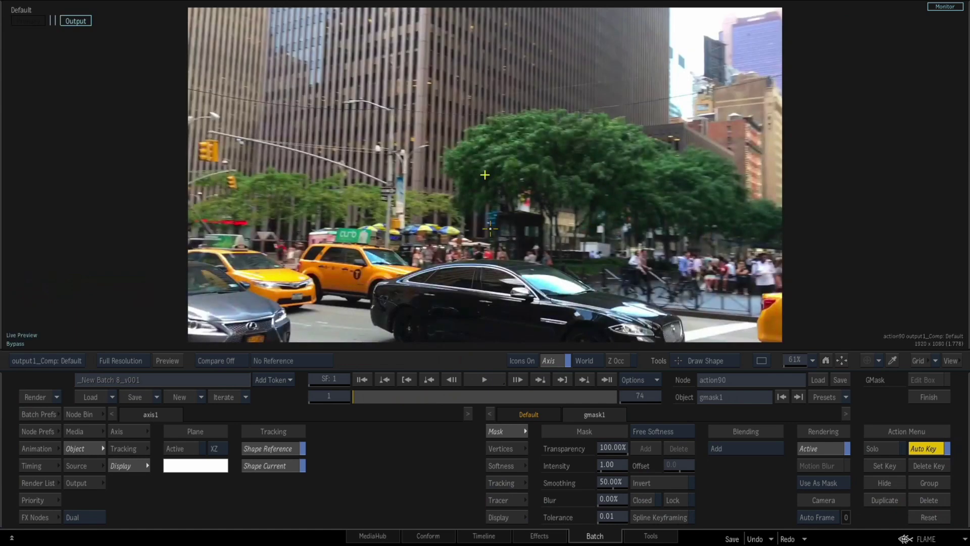
# Step: Draw a closed GMask shape around the street, cars and pedestrians across the frame's lower part
pyautogui.moveTo(421, 232); pyautogui.dragTo(357, 226)
pyautogui.click(155, 219)
pyautogui.click(165, 340)
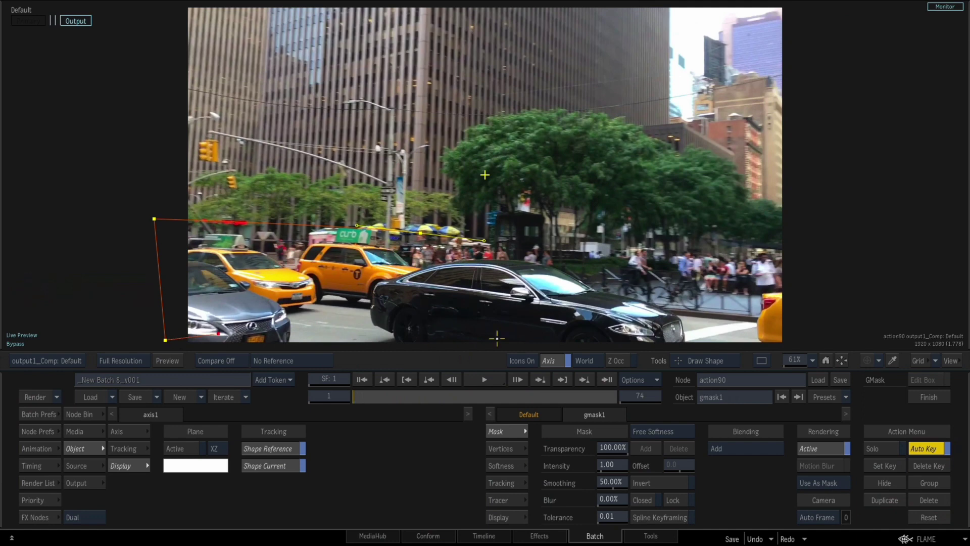
pyautogui.click(808, 343)
pyautogui.click(821, 243)
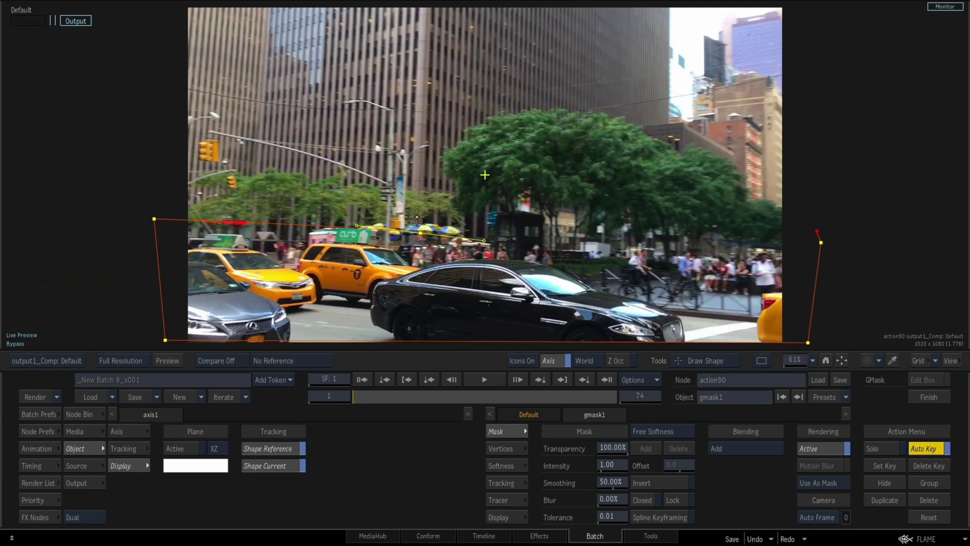
pyautogui.click(421, 232)
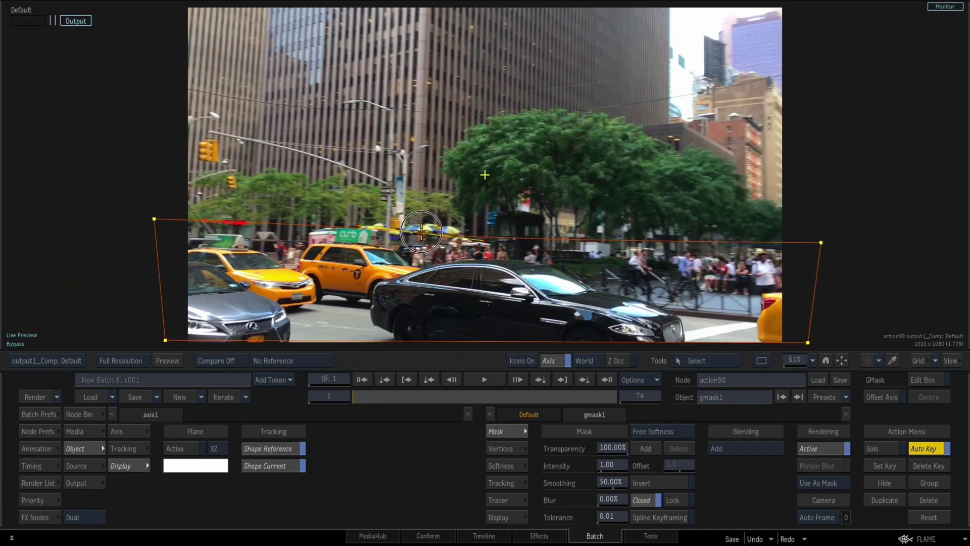
# Step: Refine the mask on frame 1 by raising its upper-edge point and moving the lower-left corner further outside the frame
pyautogui.moveTo(421, 231); pyautogui.dragTo(420, 224)
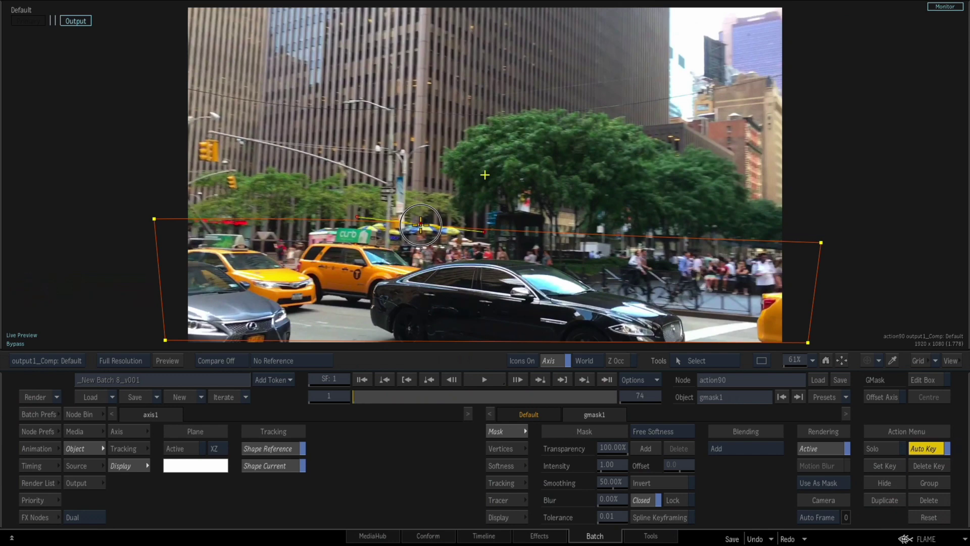
pyautogui.moveTo(798, 360); pyautogui.dragTo(776, 330)
pyautogui.moveTo(196, 324); pyautogui.dragTo(198, 331)
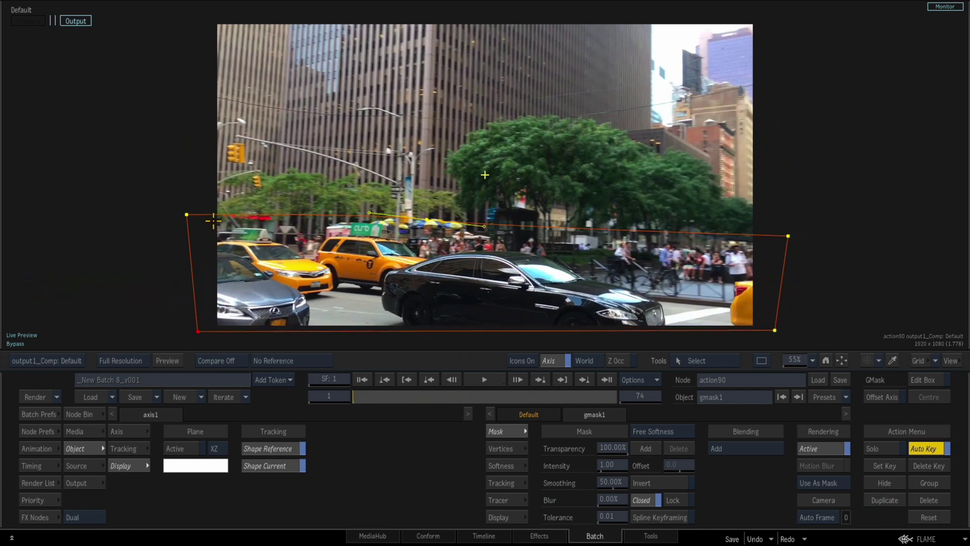
pyautogui.click(484, 224)
# Step: Animate the mask by raising its upper edge and corners midway and at frame 74, checking the motion back to frame 1
pyautogui.moveTo(363, 396); pyautogui.dragTo(510, 396)
pyautogui.moveTo(189, 213); pyautogui.dragTo(188, 196)
pyautogui.moveTo(437, 221); pyautogui.dragTo(434, 211)
pyautogui.moveTo(541, 392); pyautogui.dragTo(643, 387)
pyautogui.moveTo(789, 236); pyautogui.dragTo(793, 224)
pyautogui.moveTo(426, 209); pyautogui.dragTo(416, 198)
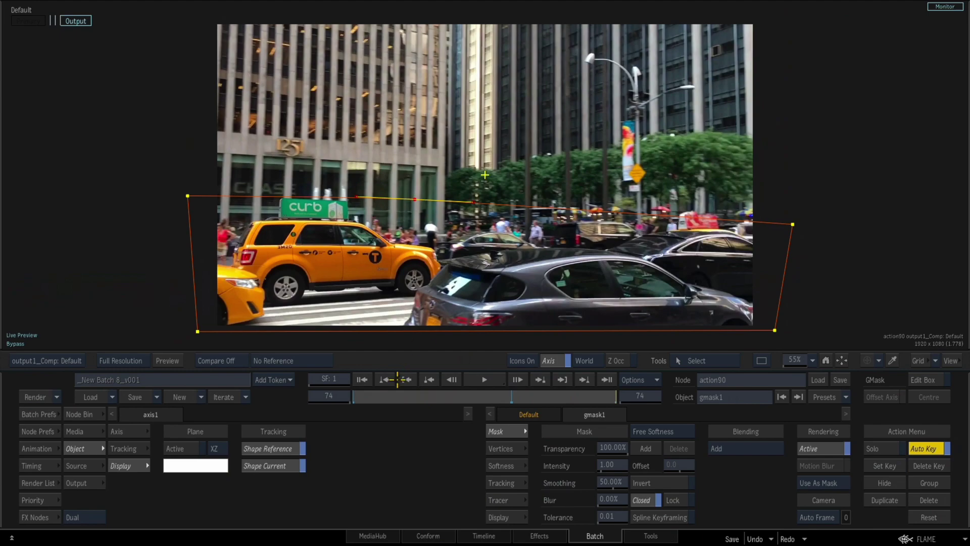
pyautogui.click(359, 395)
pyautogui.moveTo(360, 396); pyautogui.dragTo(288, 383)
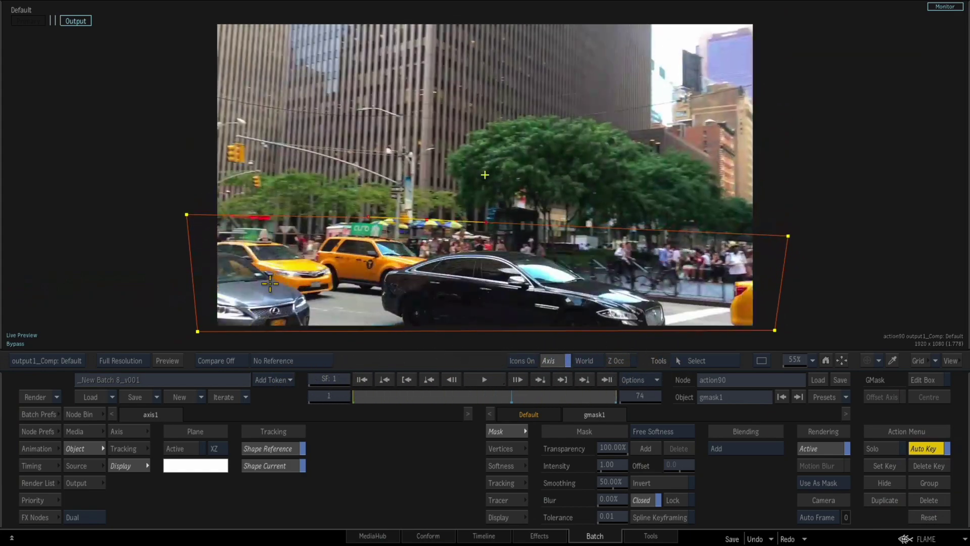
# Step: Set the Camera Analysis resolution to Res 1 and run the analysis on the masked clip
pyautogui.press('F4')
pyautogui.click(499, 158)
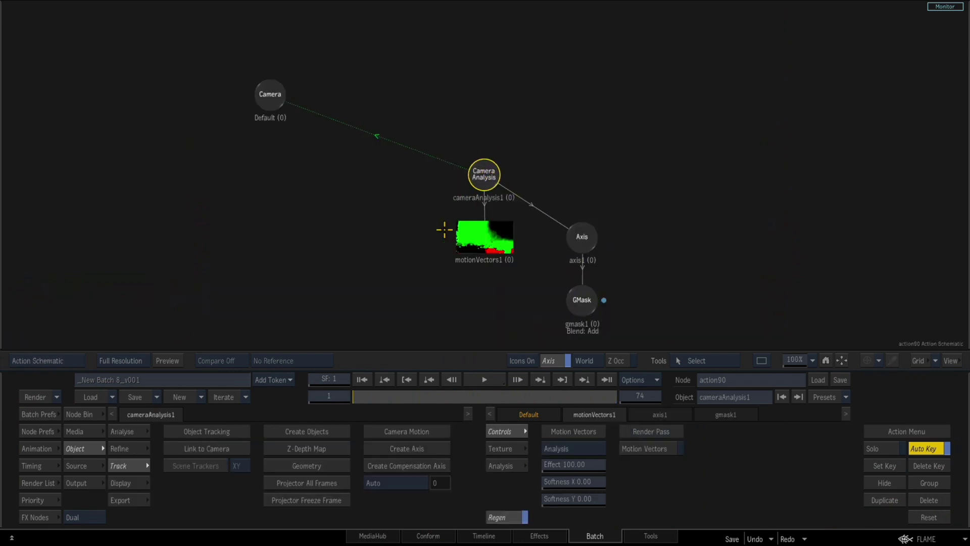
pyautogui.press('F1')
pyautogui.click(122, 431)
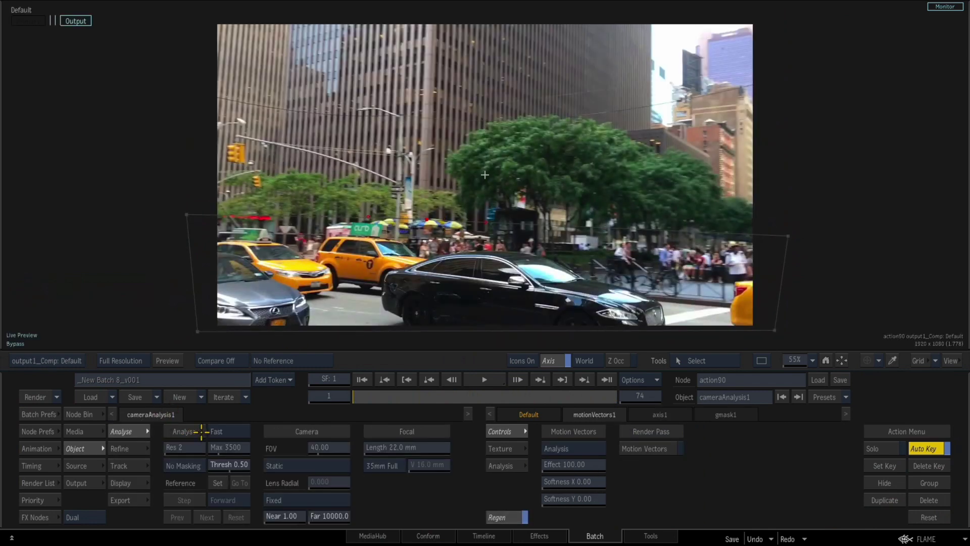
pyautogui.click(183, 445)
pyautogui.click(180, 431)
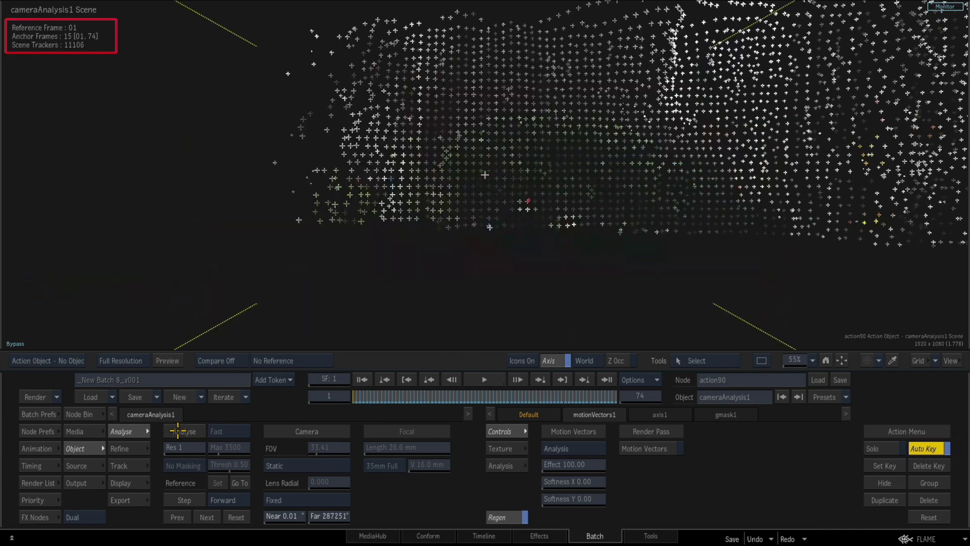
# Step: Examine the tracking points and masked area over the footage by scrubbing through the media view
pyautogui.moveTo(801, 360); pyautogui.dragTo(793, 361)
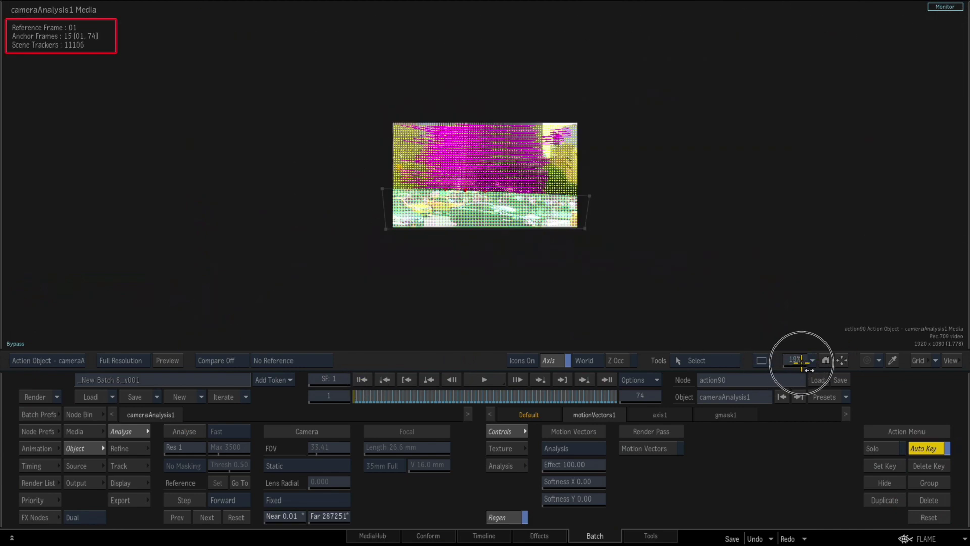
pyautogui.moveTo(801, 361); pyautogui.dragTo(830, 361)
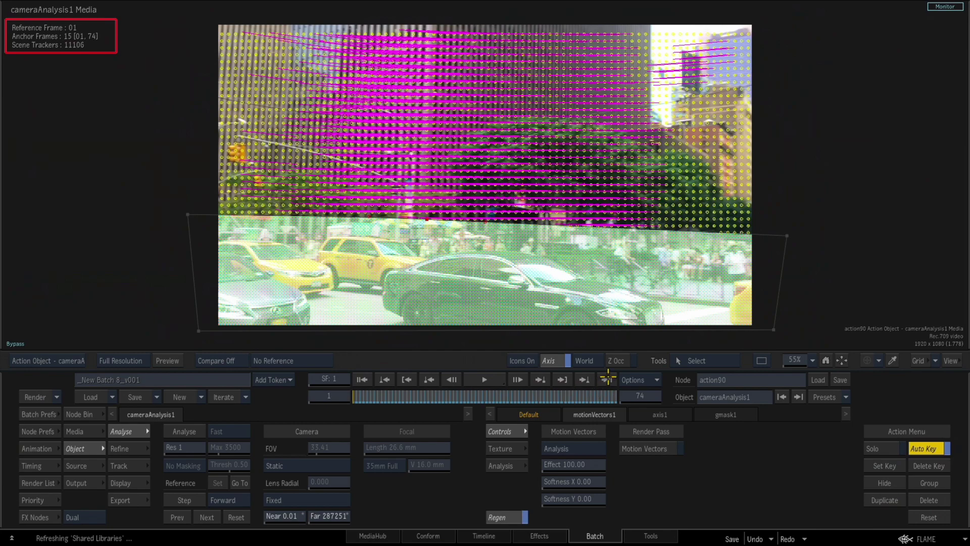
pyautogui.moveTo(607, 396); pyautogui.dragTo(288, 389)
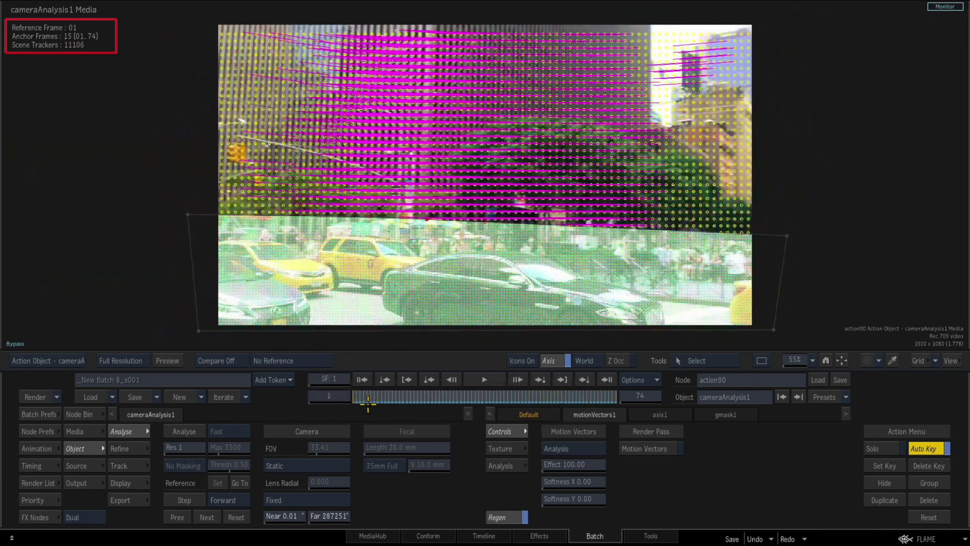
# Step: Scrub through the Camera Analysis scene view to examine the tracker point cloud from the camera's side
pyautogui.press('F1')
pyautogui.moveTo(374, 398); pyautogui.dragTo(293, 377)
pyautogui.moveTo(808, 360)
pyautogui.mouseDown()
pyautogui.moveTo(761, 361)
pyautogui.moveTo(797, 361)
pyautogui.mouseUp()
pyautogui.moveTo(653, 207)
pyautogui.mouseDown()
pyautogui.moveTo(617, 212)
pyautogui.moveTo(617, 223)
pyautogui.moveTo(650, 234)
pyautogui.moveTo(689, 201)
pyautogui.moveTo(622, 206)
pyautogui.moveTo(626, 219)
pyautogui.moveTo(671, 210)
pyautogui.moveTo(657, 204)
pyautogui.mouseUp()
pyautogui.moveTo(792, 360); pyautogui.dragTo(658, 351)
pyautogui.moveTo(369, 399); pyautogui.dragTo(656, 373)
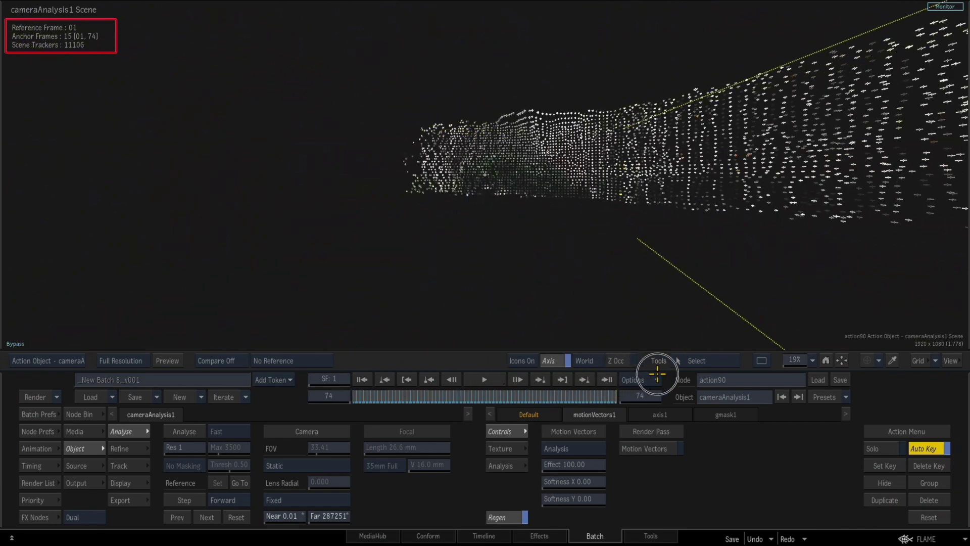
pyautogui.click(408, 375)
# Step: Examine the solved camera path relative to the point cloud from outside while scrubbing the whole frame range
pyautogui.moveTo(754, 212); pyautogui.dragTo(693, 221)
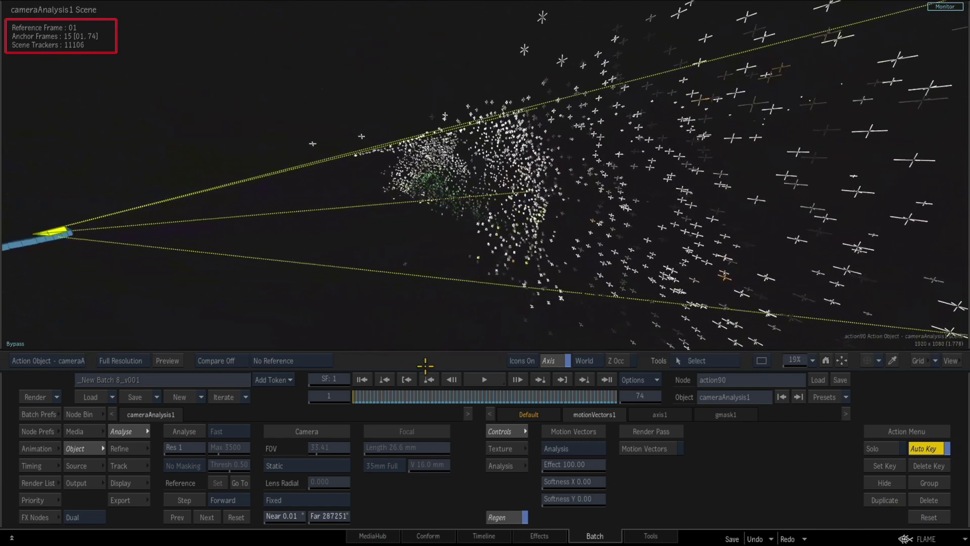
pyautogui.moveTo(364, 398); pyautogui.dragTo(690, 369)
pyautogui.moveTo(613, 360); pyautogui.dragTo(228, 404)
pyautogui.moveTo(357, 279); pyautogui.dragTo(551, 237)
pyautogui.click(363, 400)
pyautogui.moveTo(363, 399); pyautogui.dragTo(162, 425)
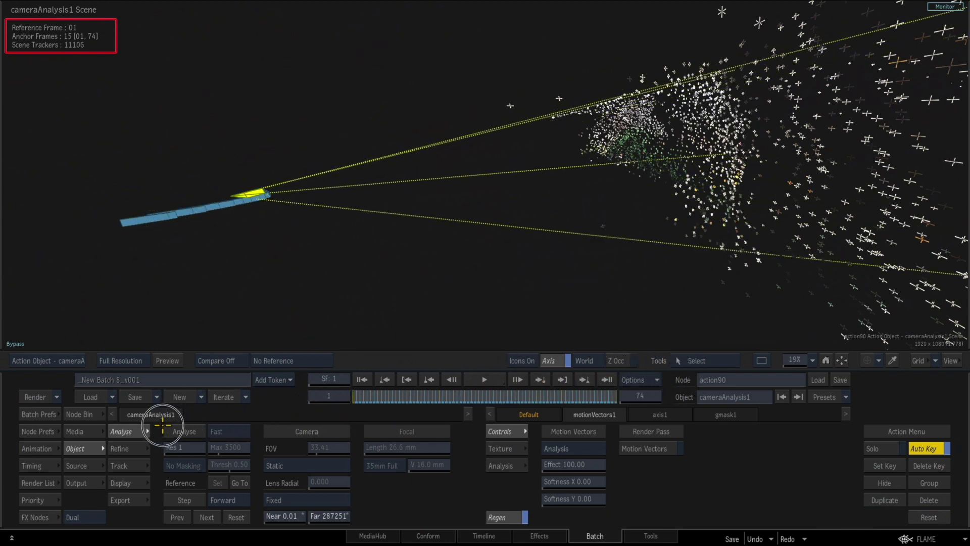
# Step: Examine the trackers over the footage in the Camera Analysis camera view, stopping at frame 50 on the building's 1251 sign
pyautogui.press('F8')
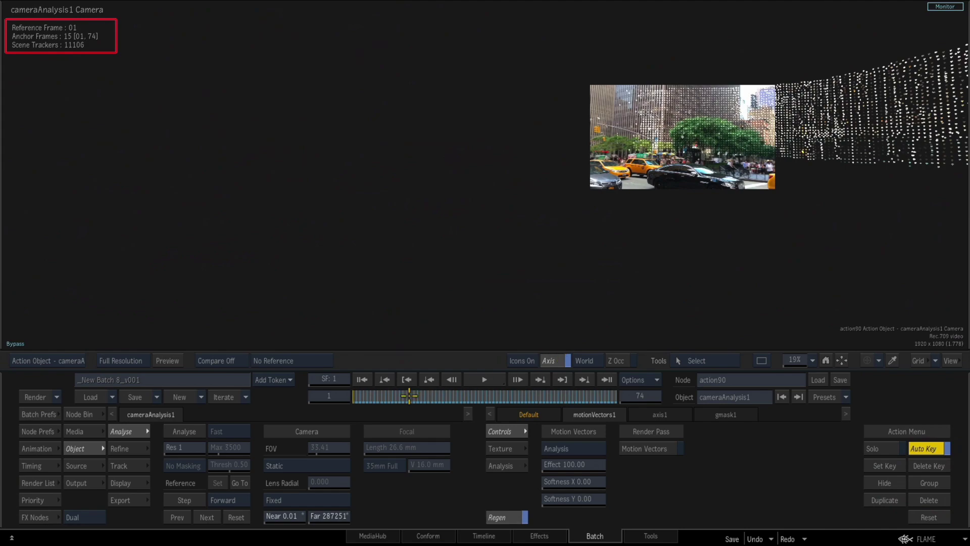
pyautogui.moveTo(367, 396); pyautogui.dragTo(312, 386)
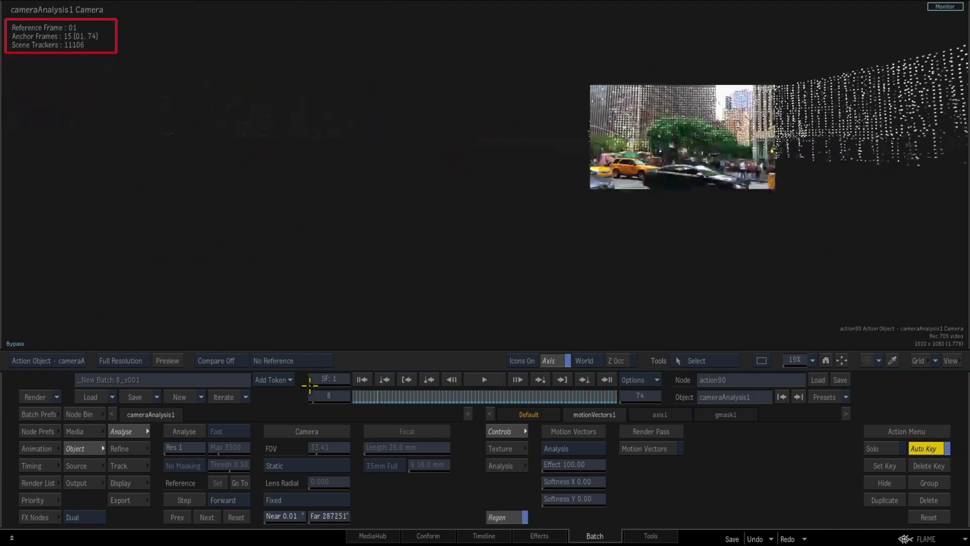
pyautogui.moveTo(799, 359); pyautogui.dragTo(831, 228)
pyautogui.moveTo(457, 252); pyautogui.dragTo(151, 306)
pyautogui.moveTo(397, 402); pyautogui.dragTo(512, 400)
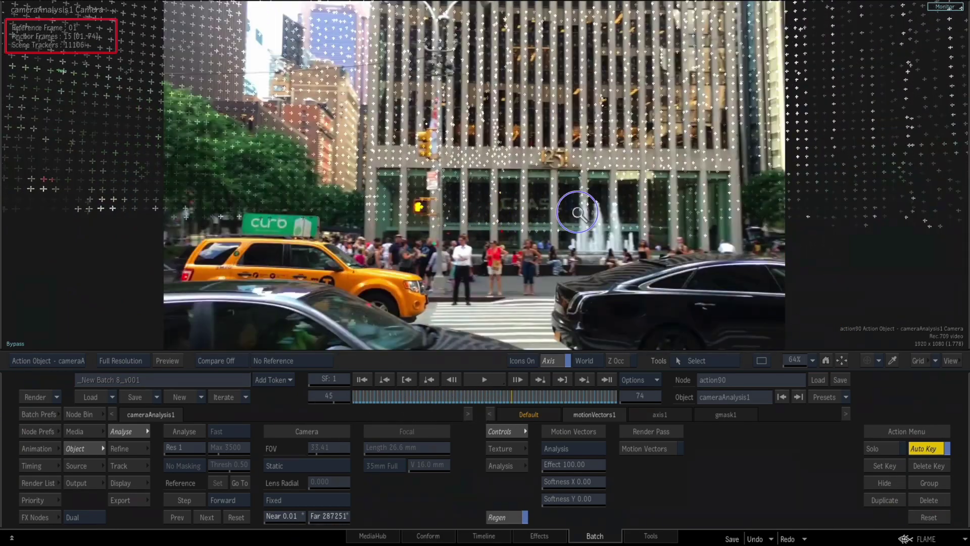
pyautogui.moveTo(578, 213); pyautogui.dragTo(578, 298)
pyautogui.moveTo(506, 396); pyautogui.dragTo(529, 395)
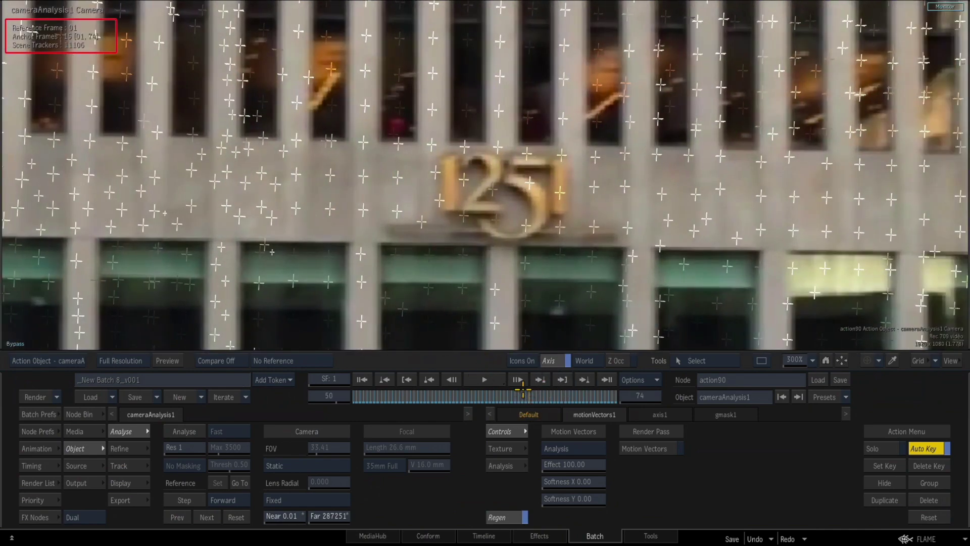
# Step: Select the trackers around the 1251 sign and create a tracked axis from them with Scene Trackers set to XY
pyautogui.click(126, 465)
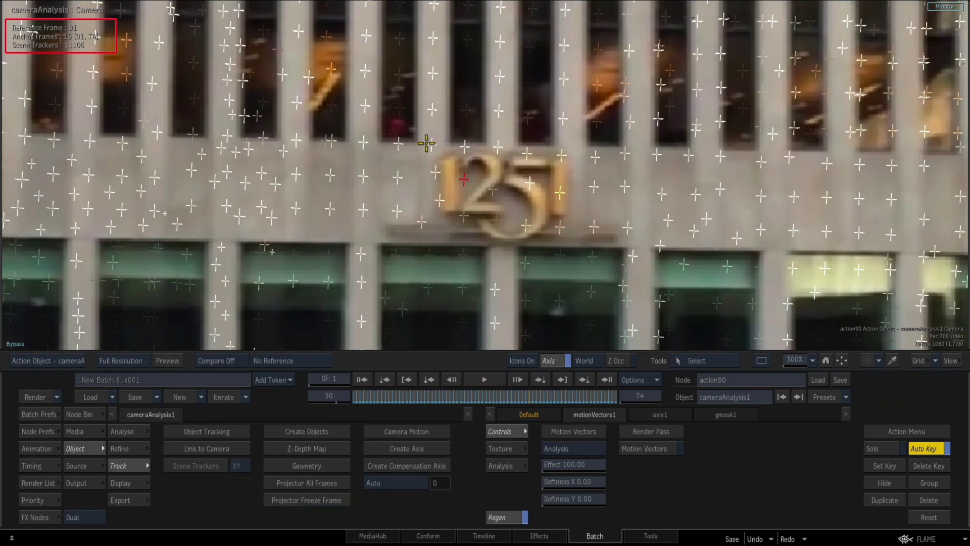
pyautogui.moveTo(561, 245); pyautogui.dragTo(583, 256)
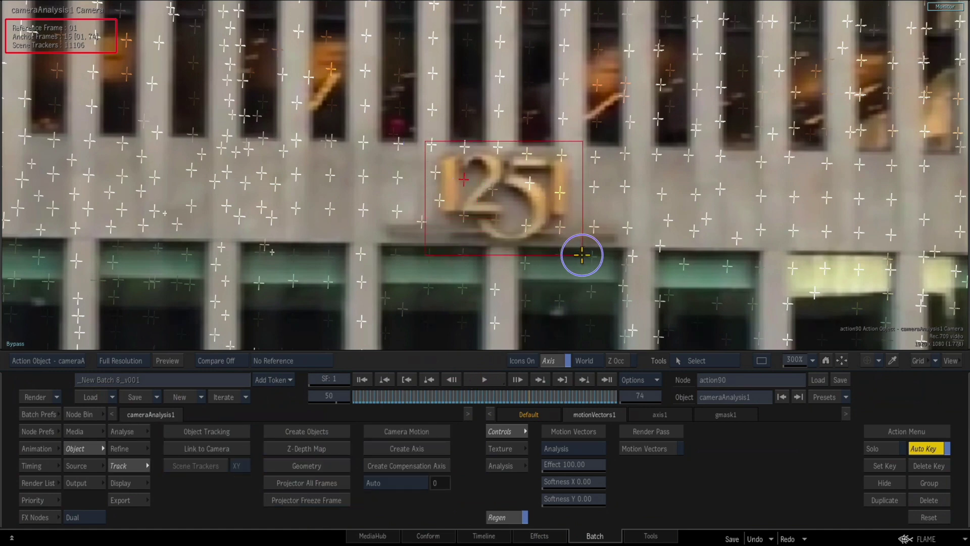
pyautogui.moveTo(572, 249); pyautogui.dragTo(575, 249)
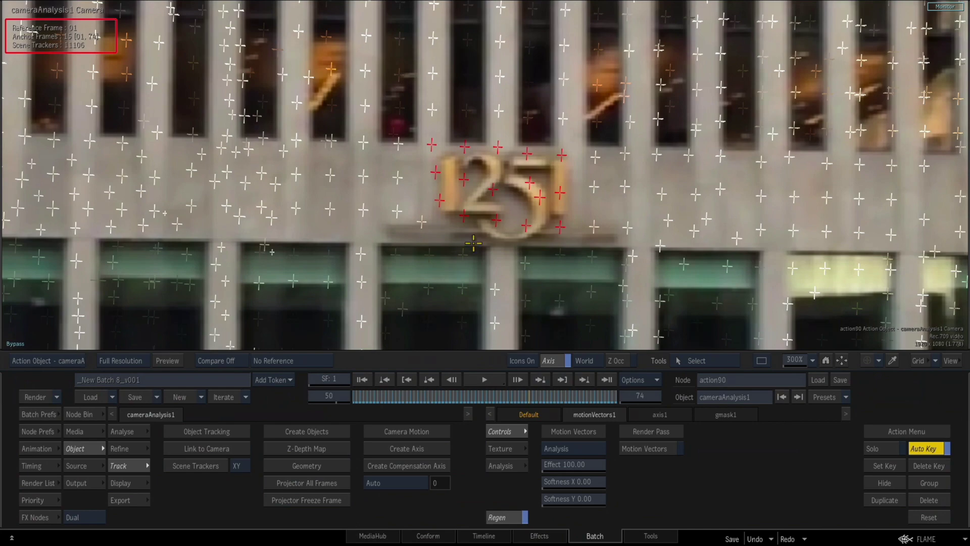
pyautogui.moveTo(525, 399)
pyautogui.mouseDown()
pyautogui.moveTo(496, 397)
pyautogui.moveTo(547, 395)
pyautogui.moveTo(528, 394)
pyautogui.mouseUp()
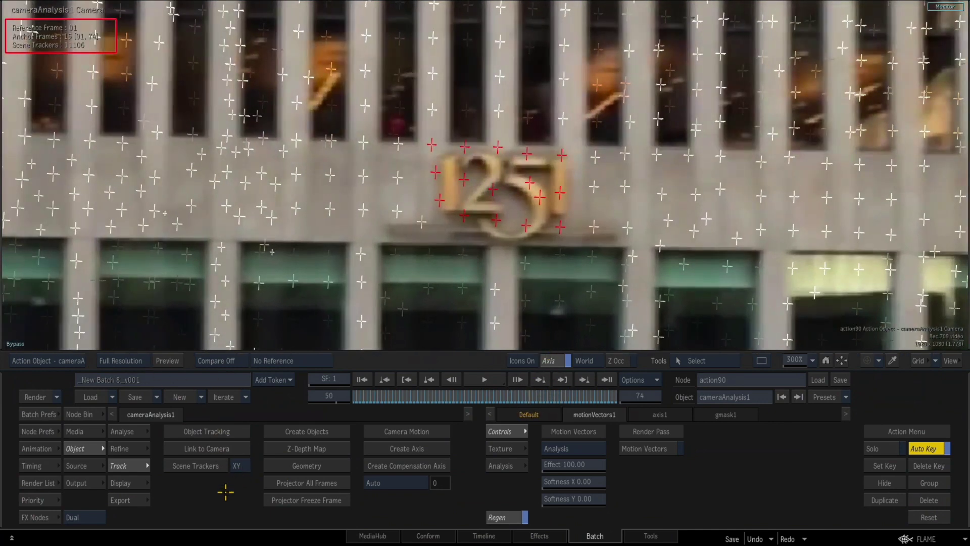
pyautogui.click(200, 466)
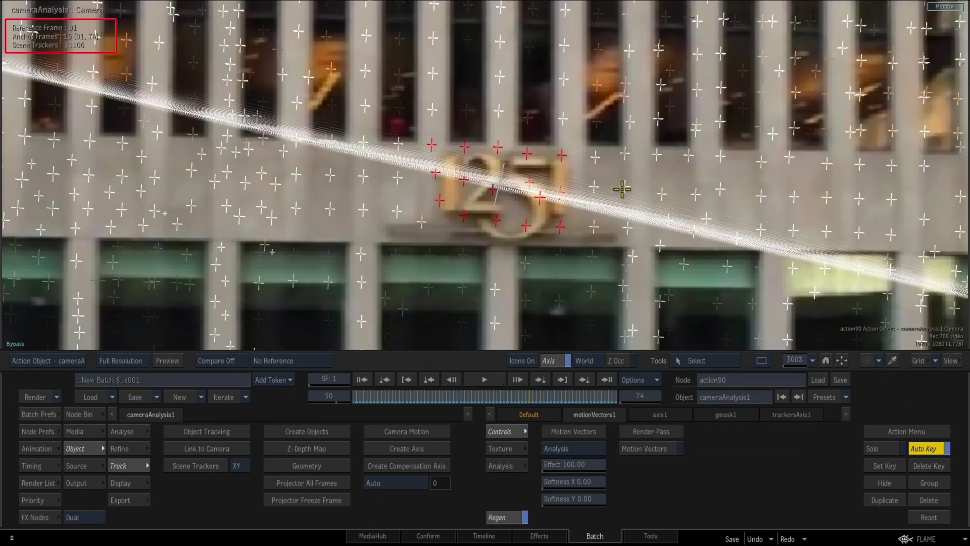
# Step: Rotate trackersAxis1 so that its grid plane lines up with the building facade around the 1251 sign
pyautogui.moveTo(815, 360); pyautogui.dragTo(734, 331)
pyautogui.press('F4')
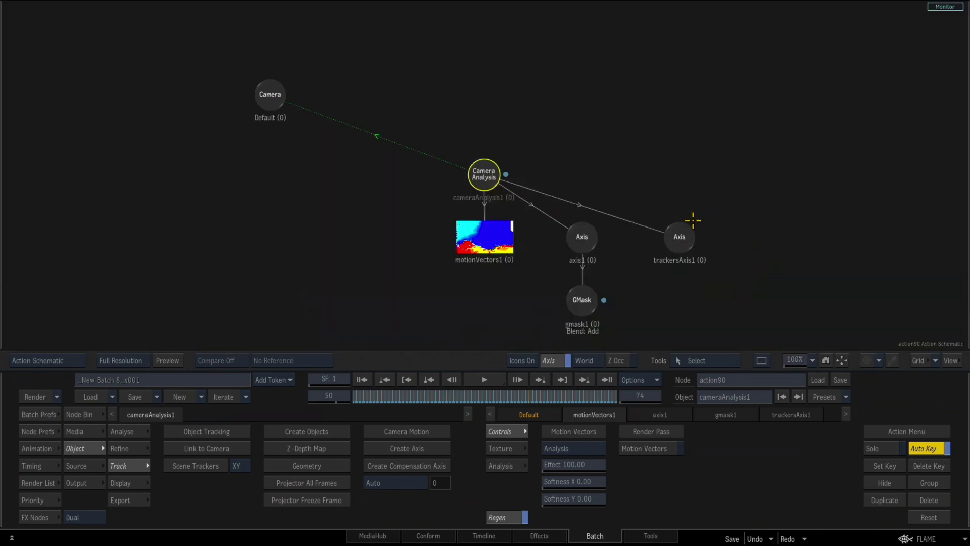
pyautogui.press('F1')
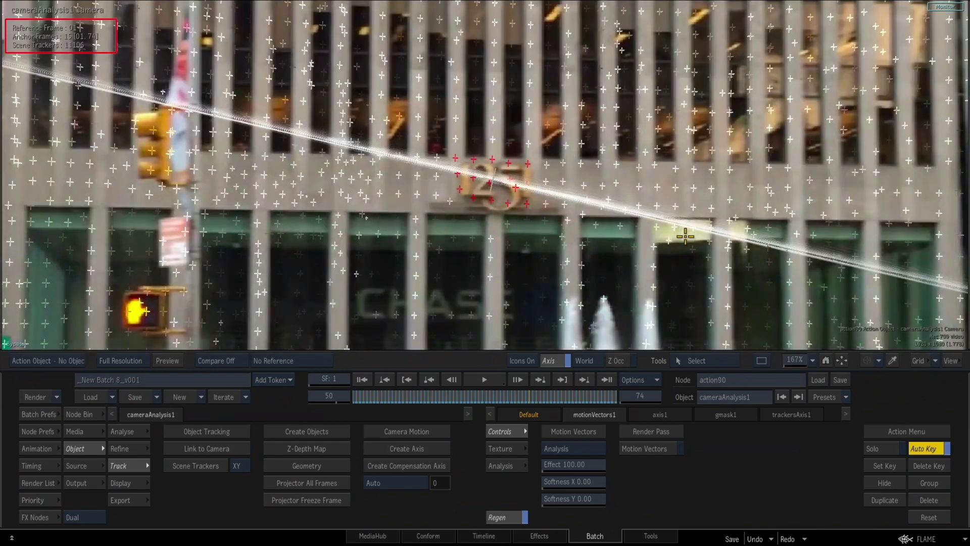
pyautogui.press('F4')
pyautogui.click(679, 235)
pyautogui.press('F1')
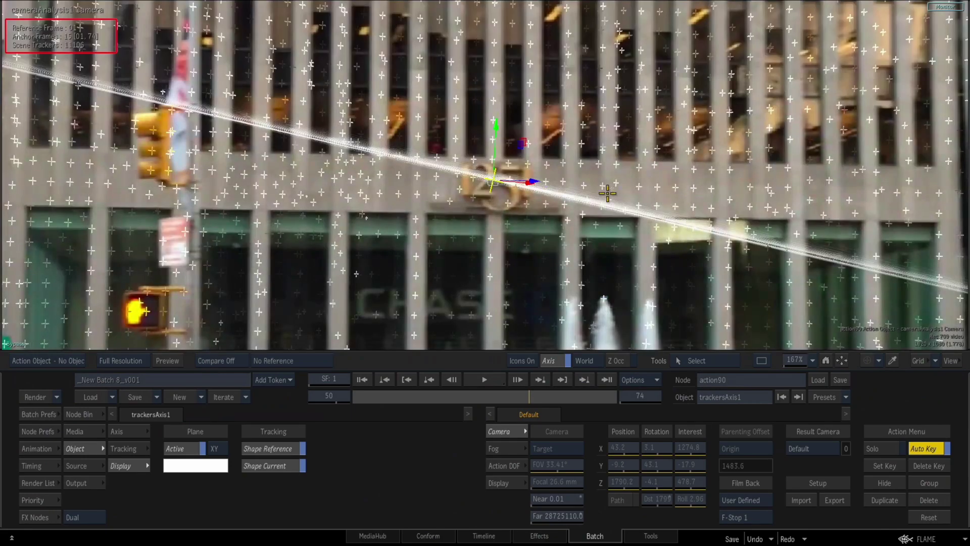
pyautogui.press('e')
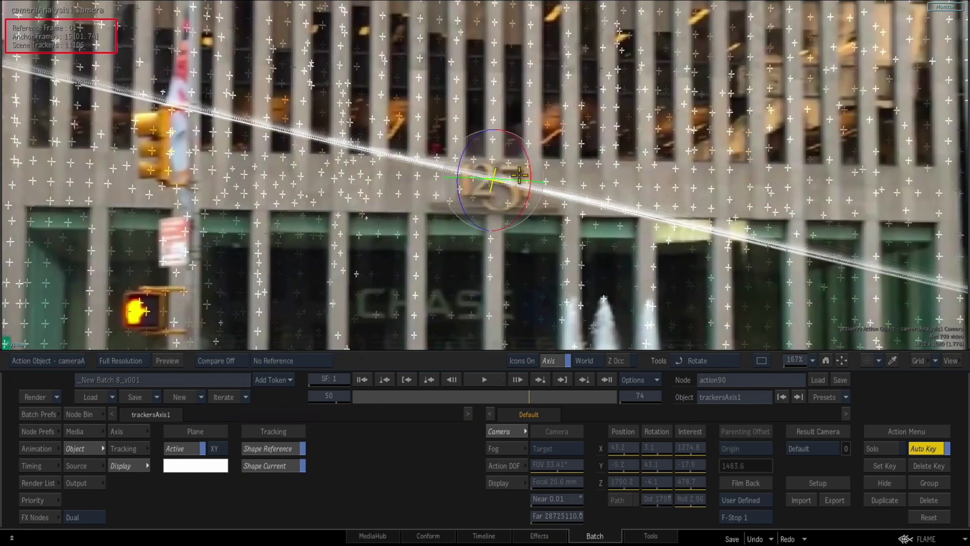
pyautogui.moveTo(528, 166); pyautogui.dragTo(524, 253)
pyautogui.moveTo(491, 179)
pyautogui.mouseDown()
pyautogui.moveTo(445, 189)
pyautogui.moveTo(476, 181)
pyautogui.mouseUp()
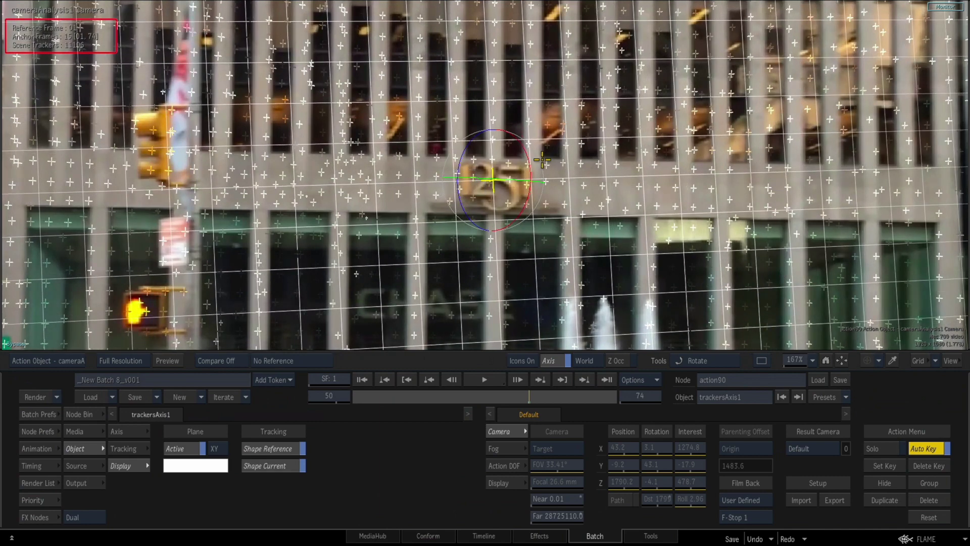
pyautogui.moveTo(525, 203); pyautogui.dragTo(526, 203)
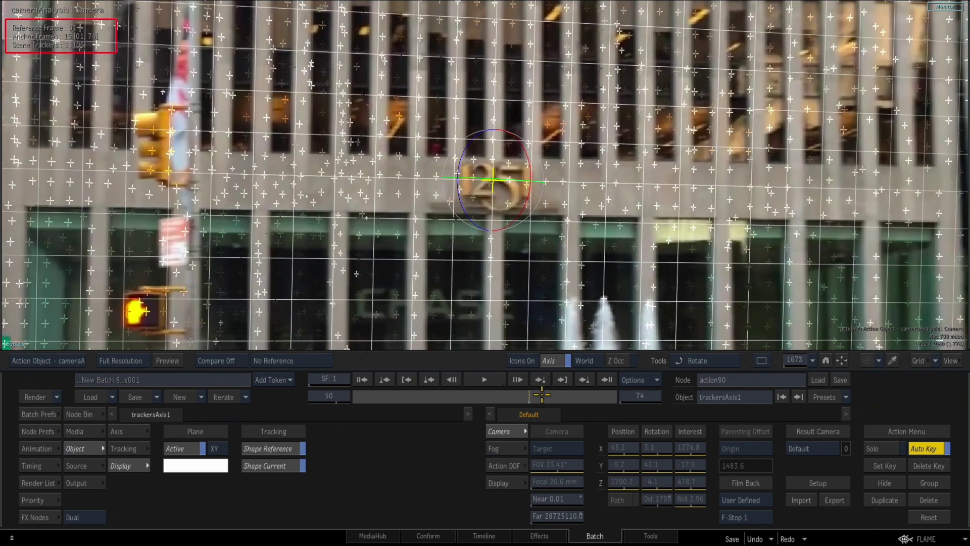
# Step: Check the grid plane's alignment with the facade over several frames and in the Action output at frame 50
pyautogui.moveTo(525, 399); pyautogui.dragTo(497, 397)
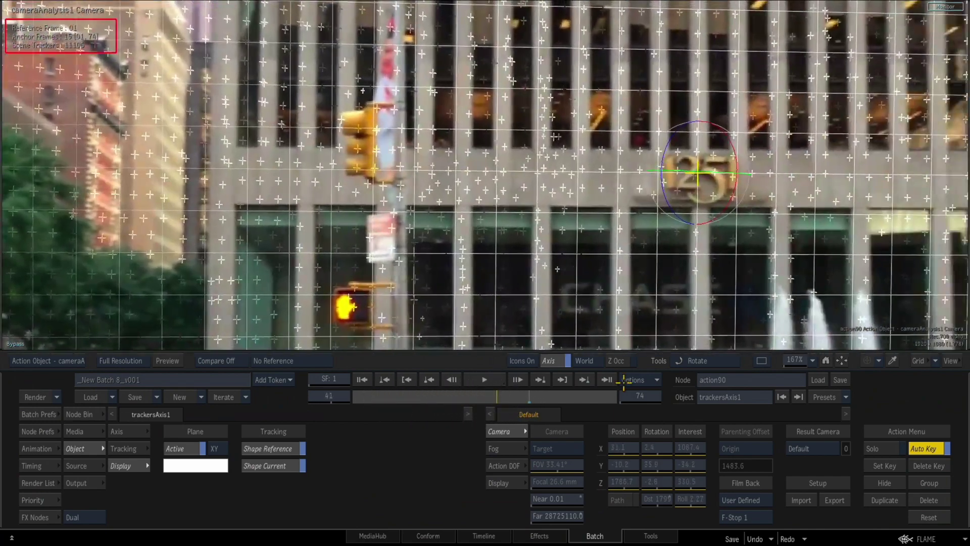
pyautogui.moveTo(775, 362); pyautogui.dragTo(740, 363)
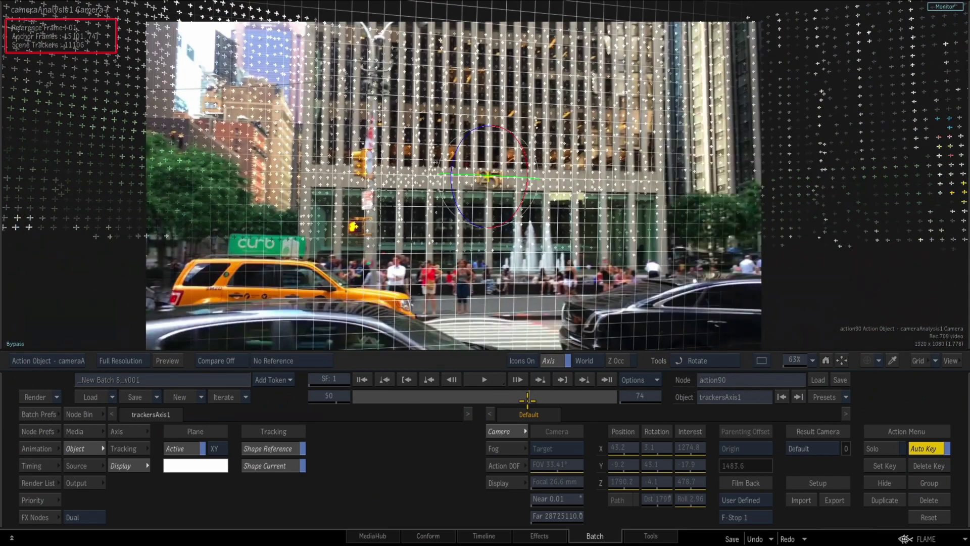
pyautogui.moveTo(531, 402)
pyautogui.mouseDown()
pyautogui.moveTo(632, 388)
pyautogui.moveTo(370, 401)
pyautogui.moveTo(539, 383)
pyautogui.moveTo(530, 389)
pyautogui.mouseUp()
pyautogui.press('F4')
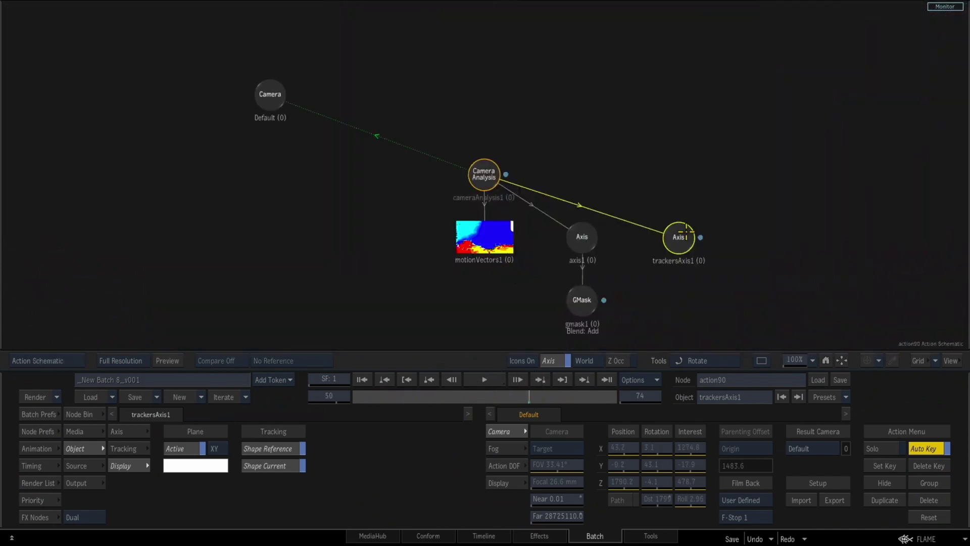
pyautogui.press('F1')
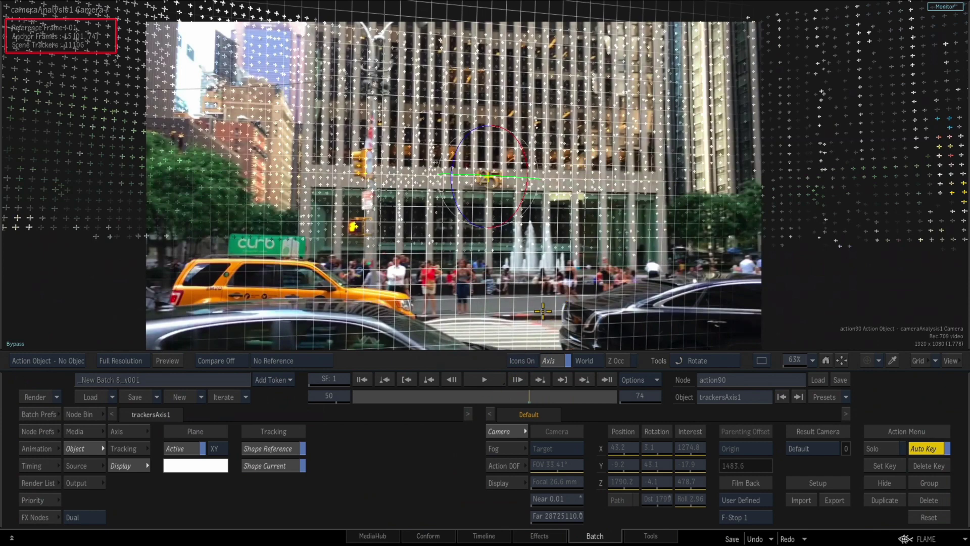
pyautogui.press('F1')
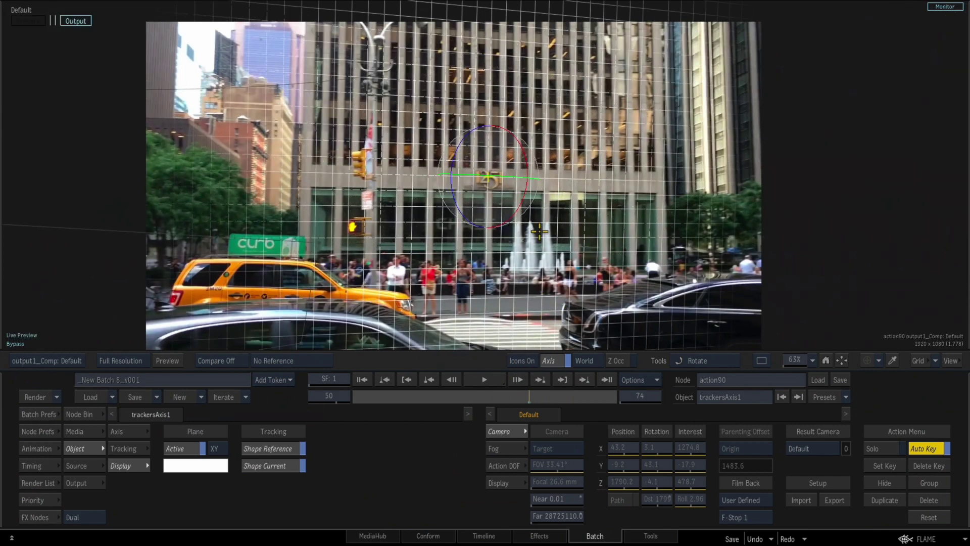
# Step: Add a Paint node to the batch schematic and feed it from the IG MUX output
pyautogui.press('F4')
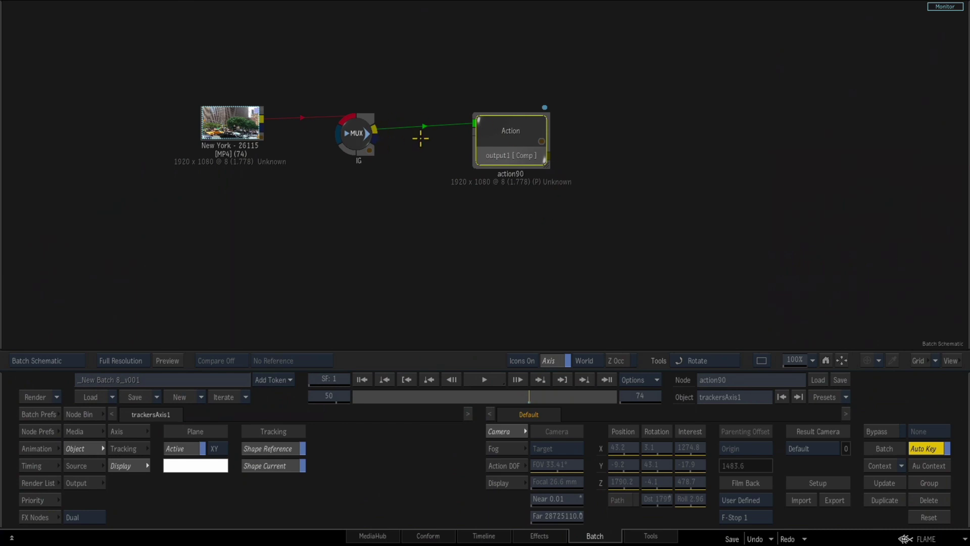
pyautogui.moveTo(524, 133); pyautogui.dragTo(601, 130)
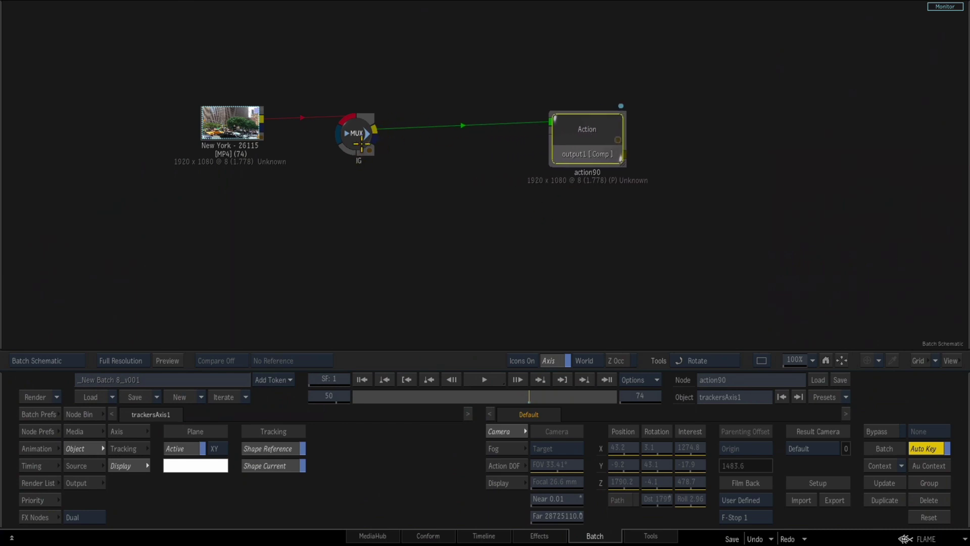
pyautogui.click(356, 133)
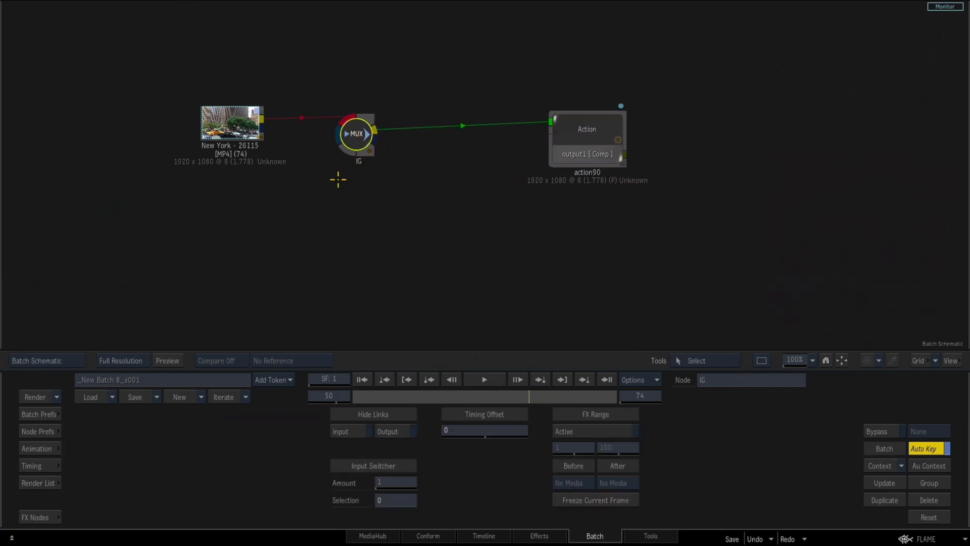
pyautogui.click(56, 515)
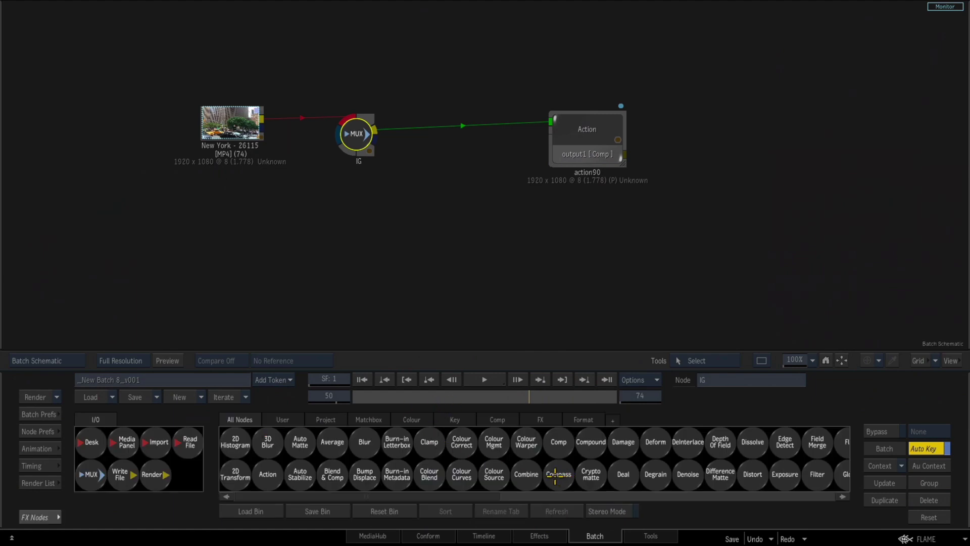
pyautogui.scroll(-10, 556, 475)
pyautogui.click(440, 183)
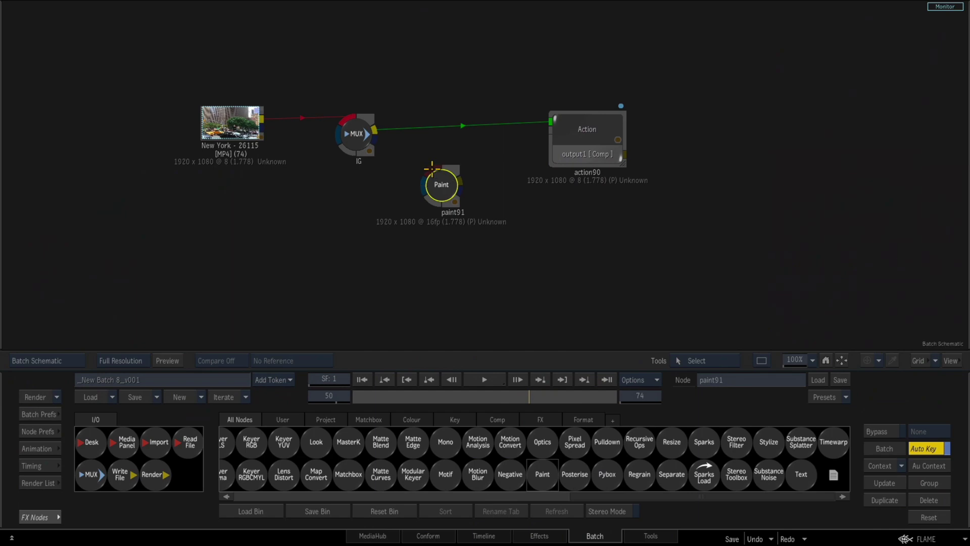
pyautogui.moveTo(376, 128); pyautogui.dragTo(430, 172)
# Step: Paint the 1251 sign off the facade at frame 50 with the Rec Clone brush
pyautogui.doubleClick(441, 185)
pyautogui.press('F4')
pyautogui.moveTo(795, 360); pyautogui.dragTo(877, 349)
pyautogui.click(591, 449)
pyautogui.click(602, 422)
pyautogui.moveTo(495, 178)
pyautogui.mouseDown()
pyautogui.moveTo(537, 184)
pyautogui.moveTo(516, 202)
pyautogui.moveTo(522, 184)
pyautogui.moveTo(497, 183)
pyautogui.moveTo(511, 205)
pyautogui.mouseUp()
pyautogui.keyDown('ctrl'); pyautogui.click(341, 194); pyautogui.keyUp('ctrl')
pyautogui.moveTo(448, 193)
pyautogui.mouseDown()
pyautogui.moveTo(396, 200)
pyautogui.moveTo(475, 200)
pyautogui.mouseUp()
pyautogui.keyDown('ctrl'); pyautogui.click(388, 186); pyautogui.keyUp('ctrl')
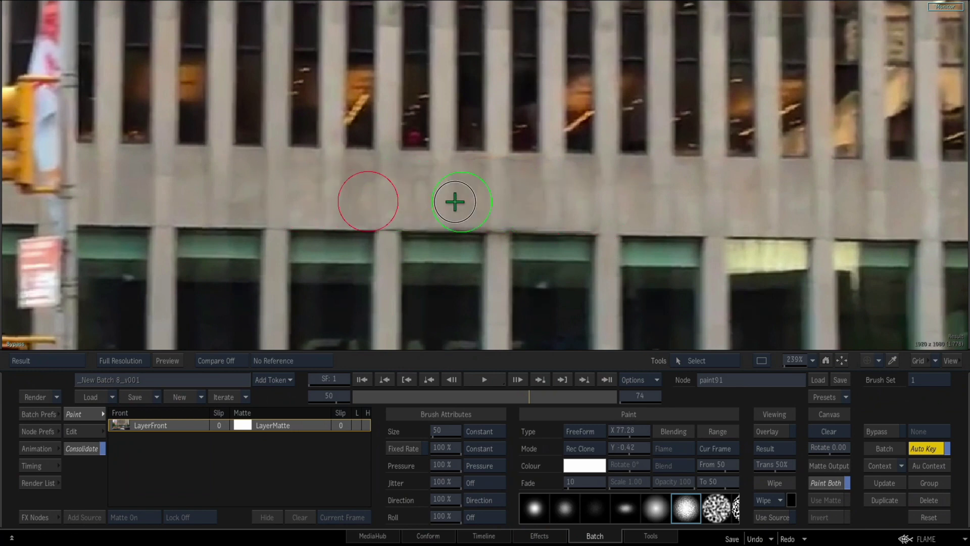
pyautogui.keyDown('ctrl'); pyautogui.click(404, 196); pyautogui.keyUp('ctrl')
pyautogui.press('Home')
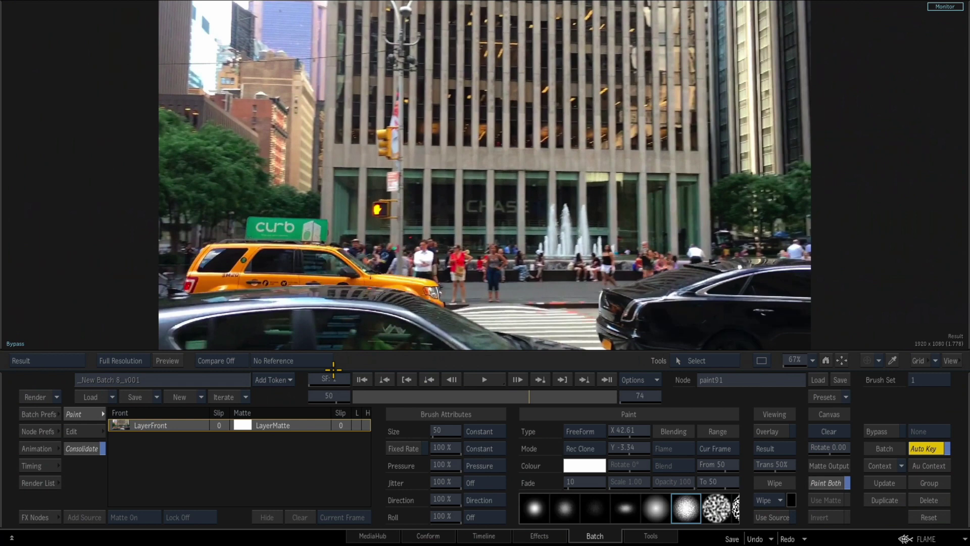
# Step: Connect the Paint output to the Action node's media1 input and select axis2 above its surface in the Action schematic
pyautogui.press('`')
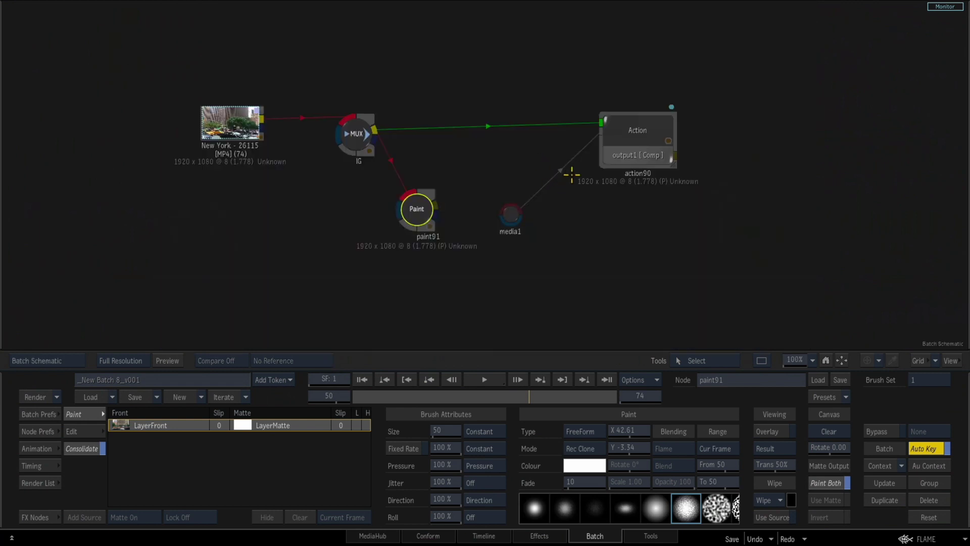
pyautogui.click(637, 136)
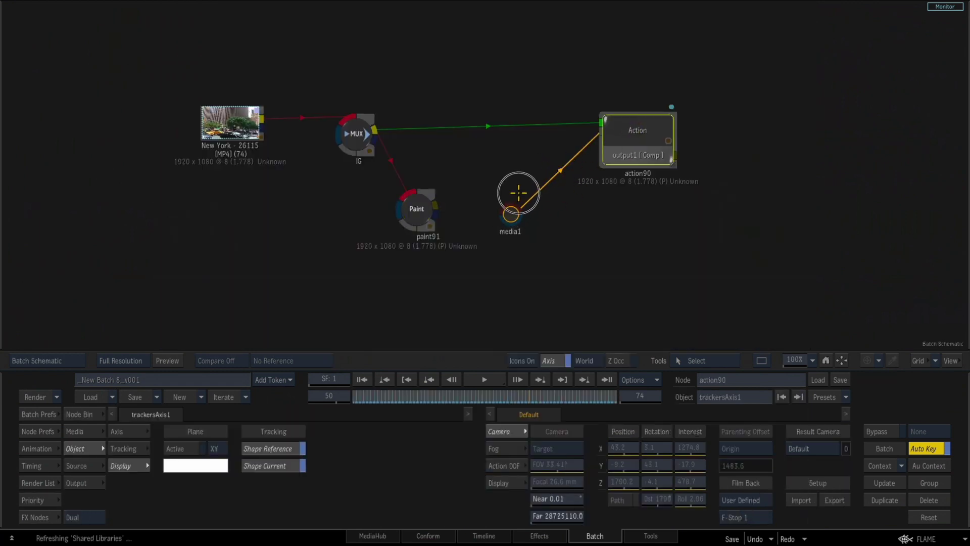
pyautogui.click(518, 192)
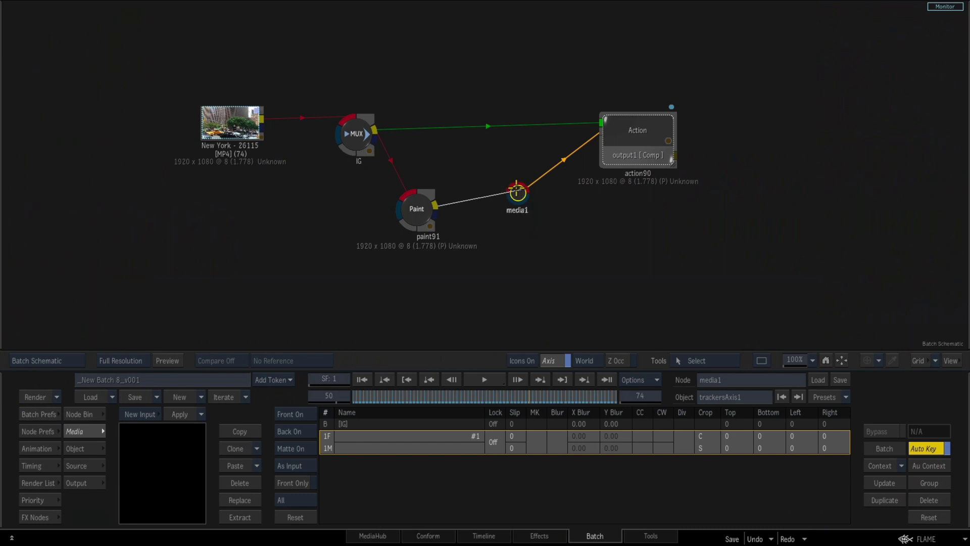
pyautogui.moveTo(516, 191); pyautogui.dragTo(517, 193)
pyautogui.click(631, 138)
pyautogui.doubleClick(662, 150)
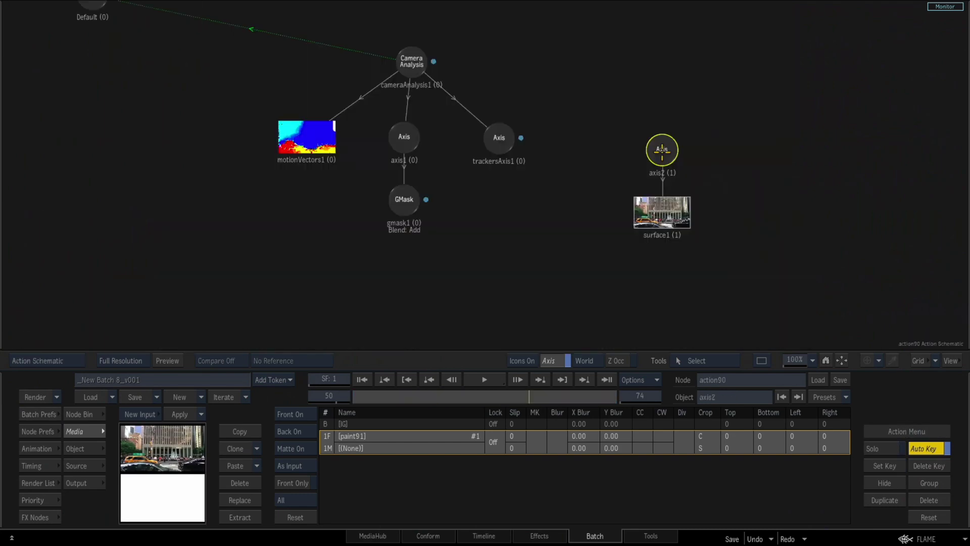
# Step: Examine the Action output with the added surface by playing through the shot, returning to frame 50
pyautogui.press('F1')
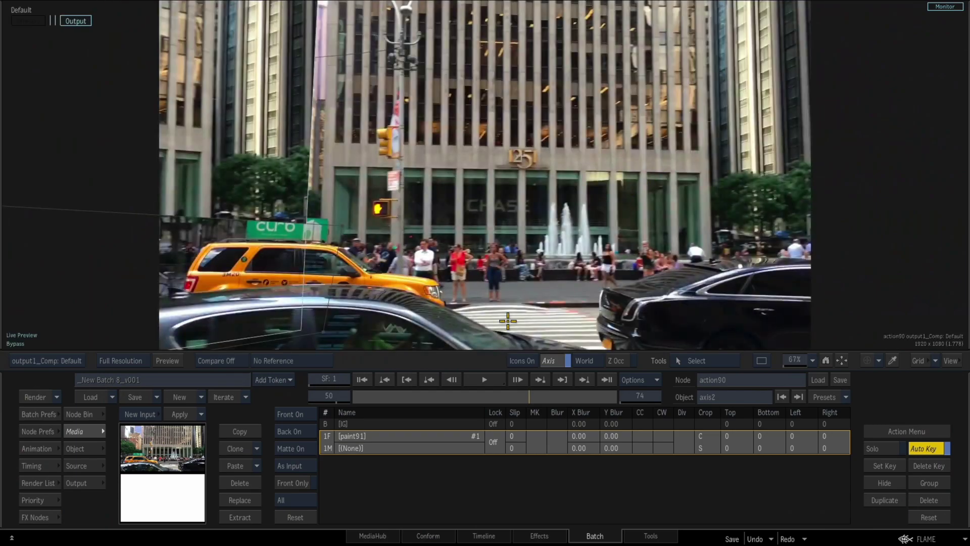
pyautogui.moveTo(518, 397); pyautogui.dragTo(318, 378)
pyautogui.click(483, 379)
pyautogui.moveTo(329, 396); pyautogui.dragTo(530, 362)
# Step: Delete surface1 and its parent axis2 from the Action schematic
pyautogui.press('F4')
pyautogui.press('Delete')
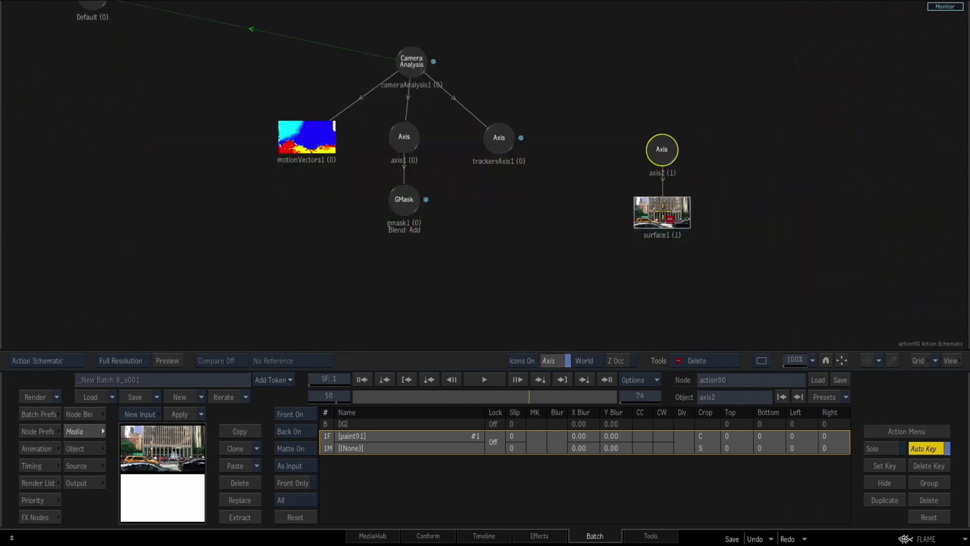
pyautogui.click(672, 207)
pyautogui.click(663, 152)
# Step: Select trackersAxis1 and check its position on the 1251 sign by playing the Action output
pyautogui.click(507, 141)
pyautogui.press('F4')
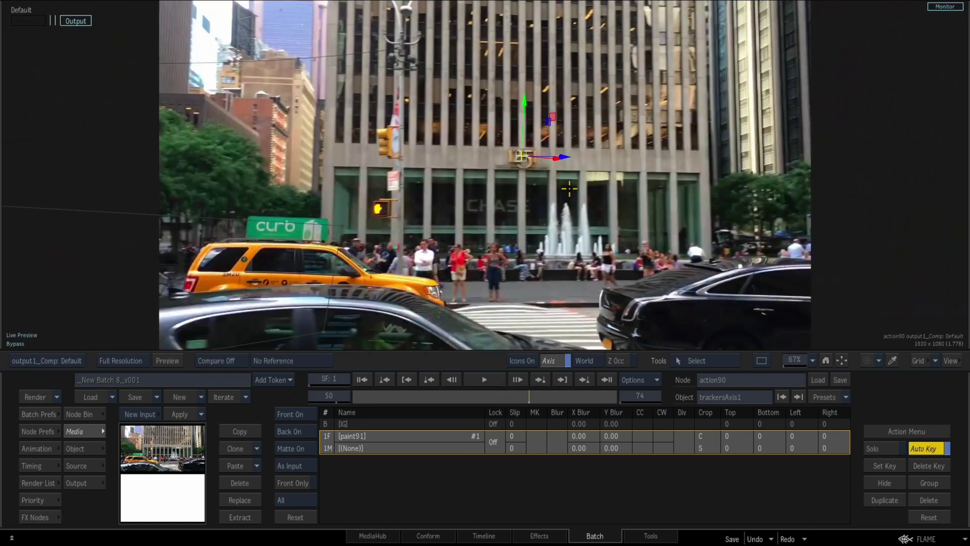
pyautogui.moveTo(524, 399); pyautogui.dragTo(414, 396)
pyautogui.click(491, 385)
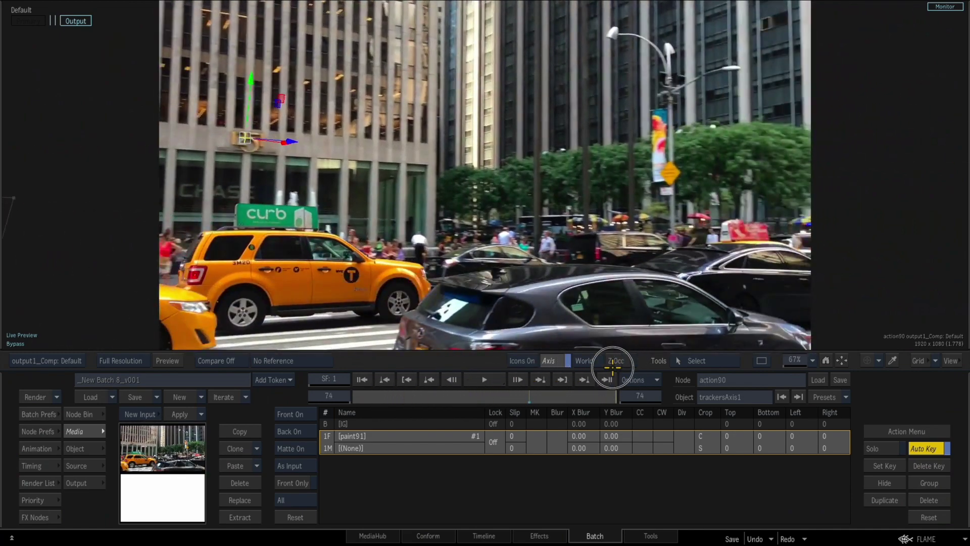
# Step: Return to frame 50 and add a 3D Shape node beneath trackersAxis1 in the Action schematic
pyautogui.click(563, 380)
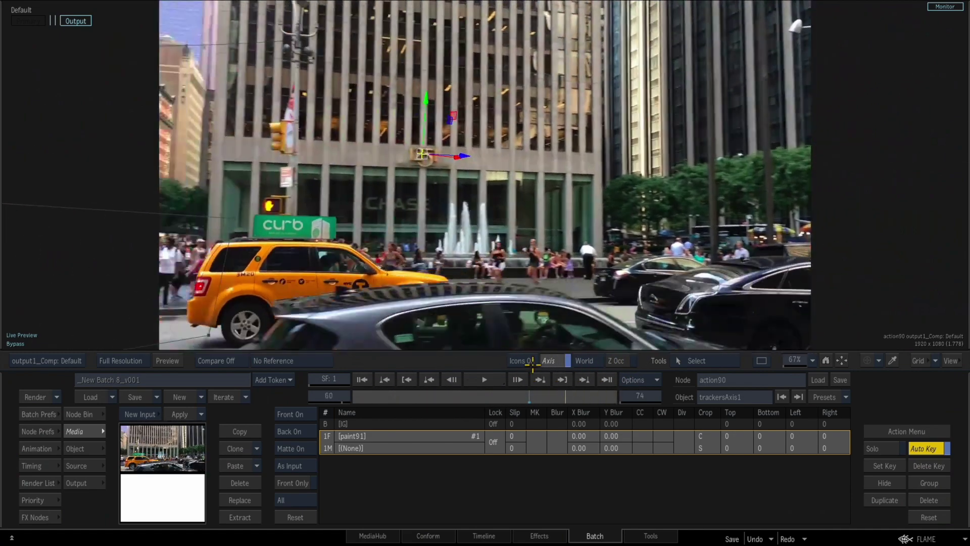
pyautogui.click(430, 380)
pyautogui.press('F4')
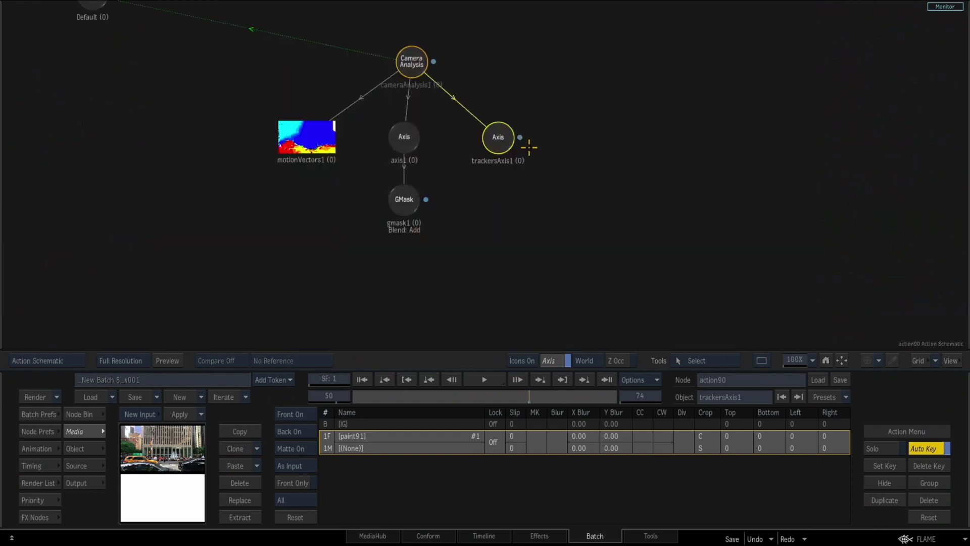
pyautogui.press('F1')
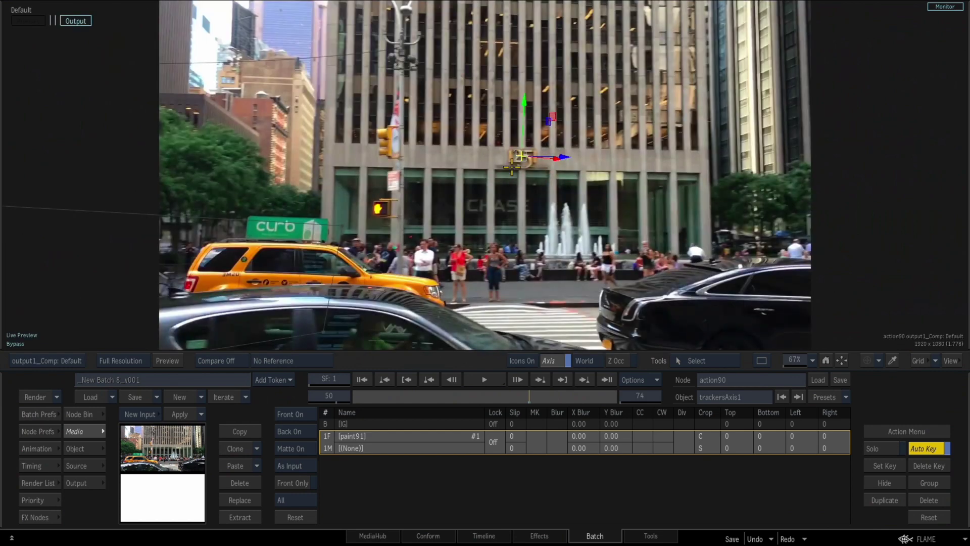
pyautogui.press('F4')
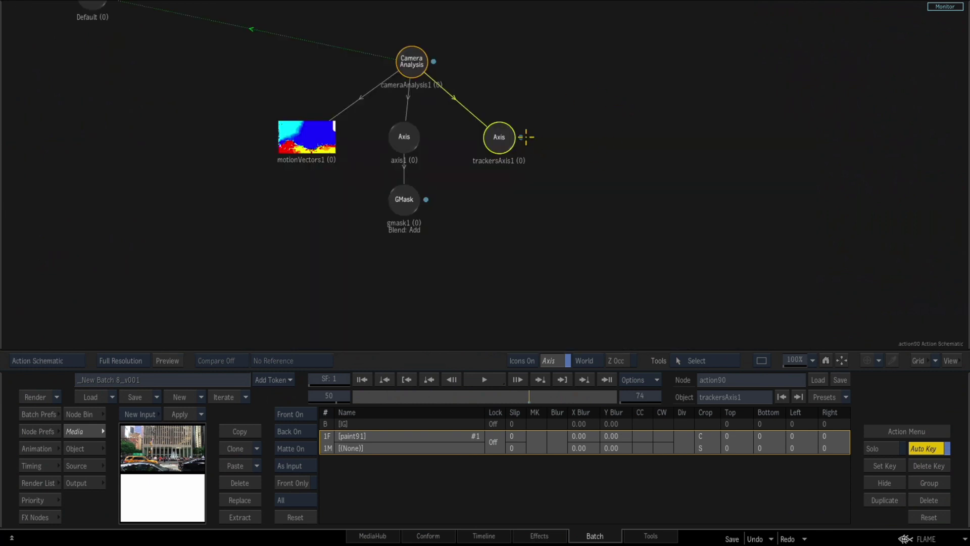
pyautogui.rightClick(496, 146)
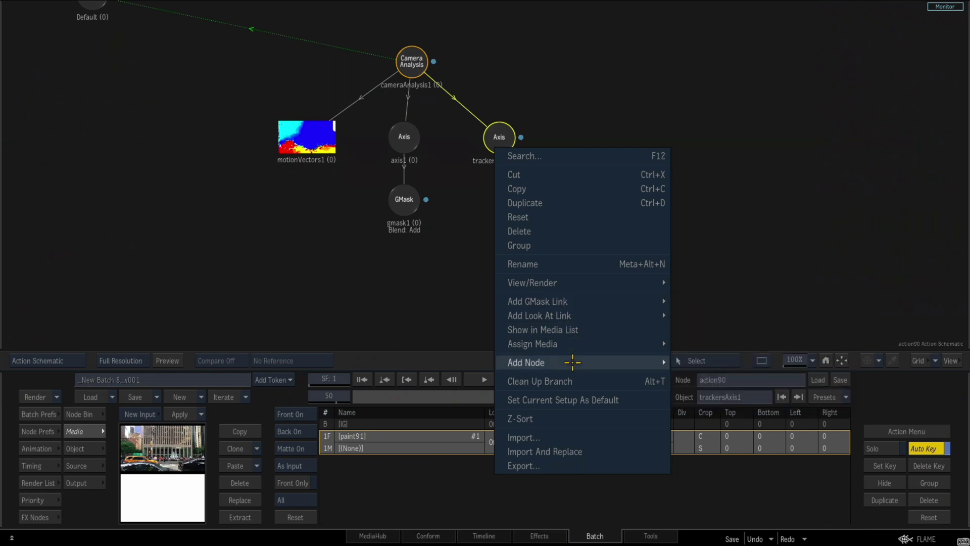
pyautogui.moveTo(573, 361)
pyautogui.click(720, 377)
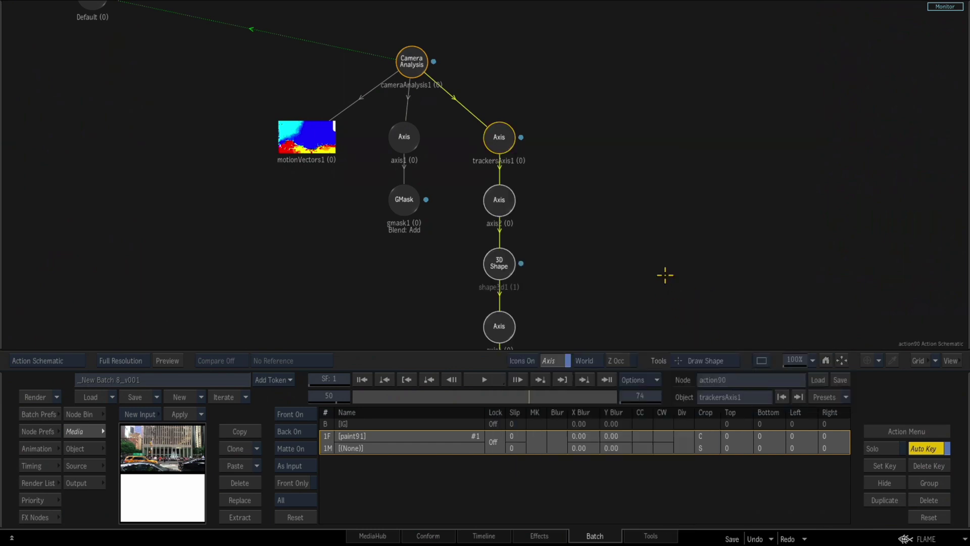
# Step: Draw a closed four-point shape enclosing the 1251 sign on the building facade in the Action output
pyautogui.press('F4')
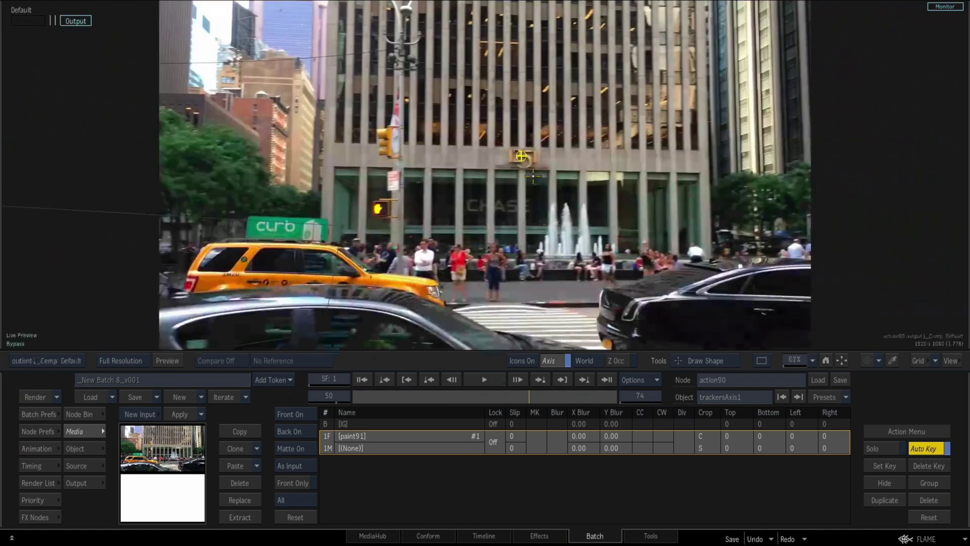
pyautogui.moveTo(795, 360); pyautogui.dragTo(900, 349)
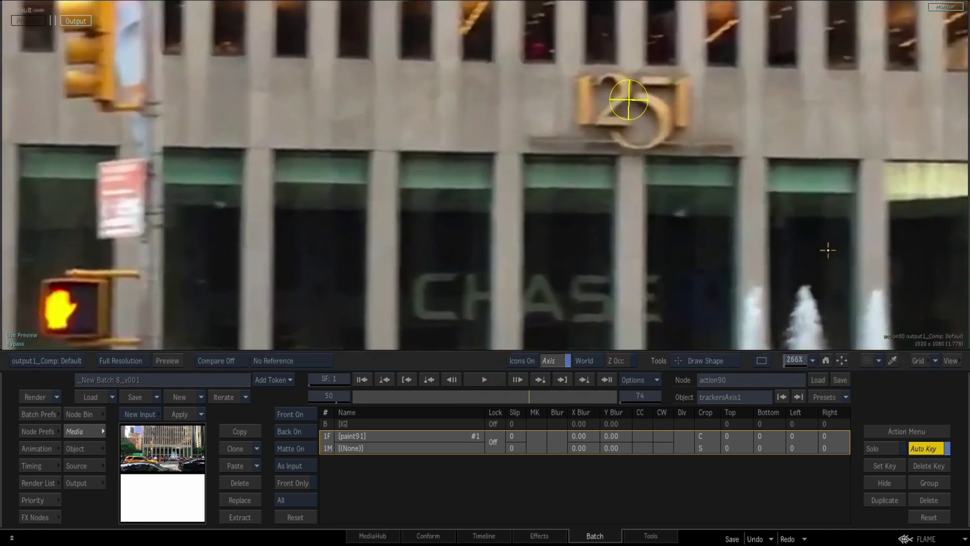
pyautogui.click(739, 70)
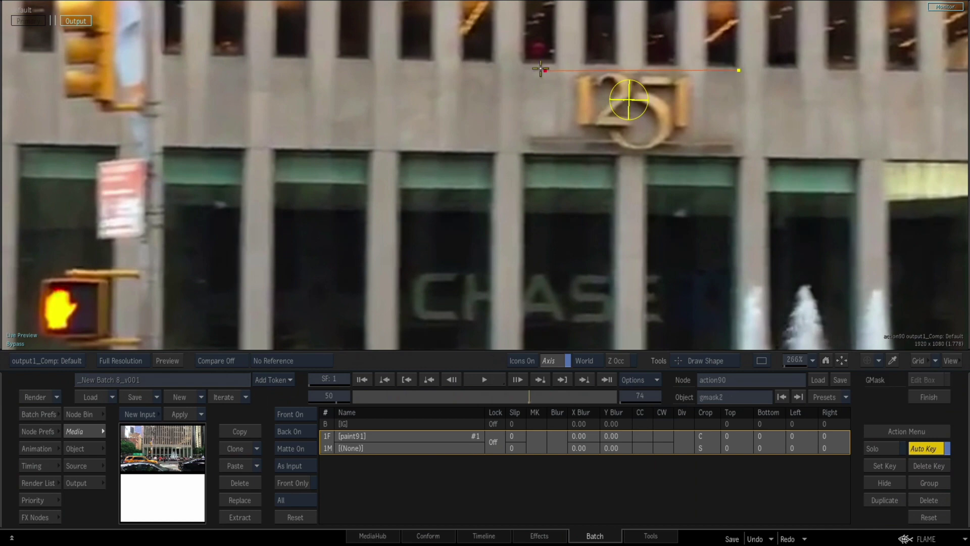
pyautogui.click(527, 66)
pyautogui.click(520, 152)
pyautogui.click(752, 154)
pyautogui.click(739, 70)
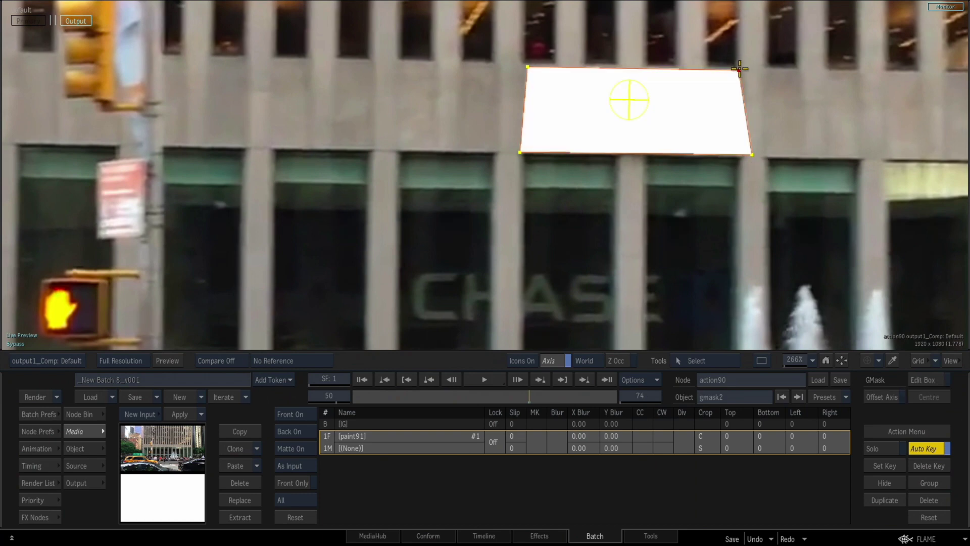
# Step: Adjust both upper corners and the lower-right corner of the shape around the 1251 sign
pyautogui.moveTo(740, 68); pyautogui.dragTo(743, 69)
pyautogui.moveTo(526, 64); pyautogui.dragTo(518, 62)
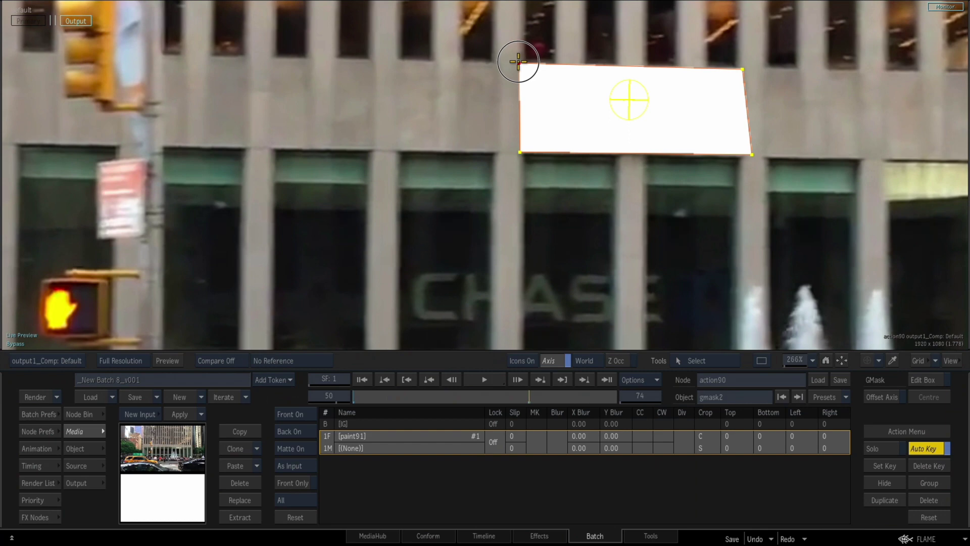
pyautogui.moveTo(742, 69); pyautogui.dragTo(746, 71)
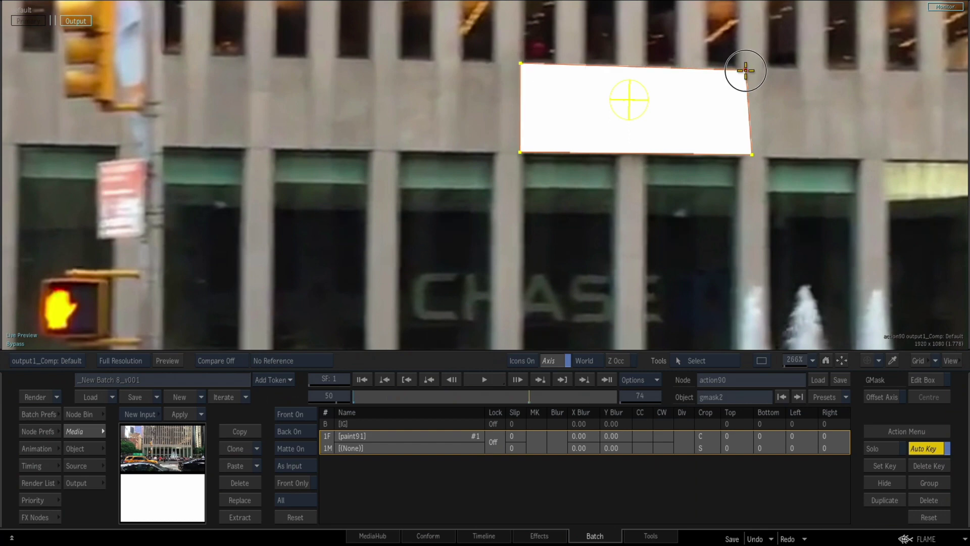
pyautogui.moveTo(752, 155); pyautogui.dragTo(746, 153)
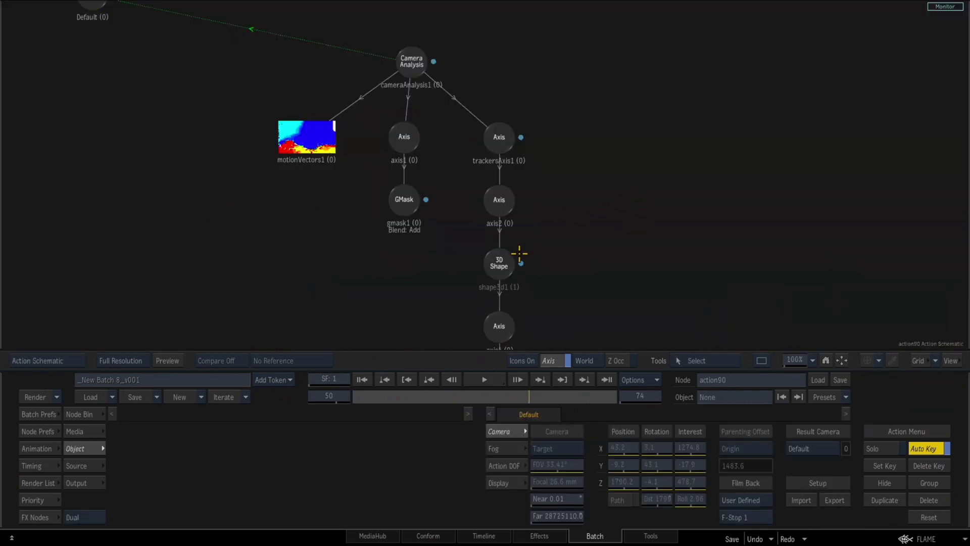
# Step: Select shape3d1 and check how it follows the building by playing the output from the first frame, returning to frame 50
pyautogui.click(506, 265)
pyautogui.press('F4')
pyautogui.moveTo(804, 360); pyautogui.dragTo(698, 344)
pyautogui.click(362, 380)
pyautogui.click(485, 379)
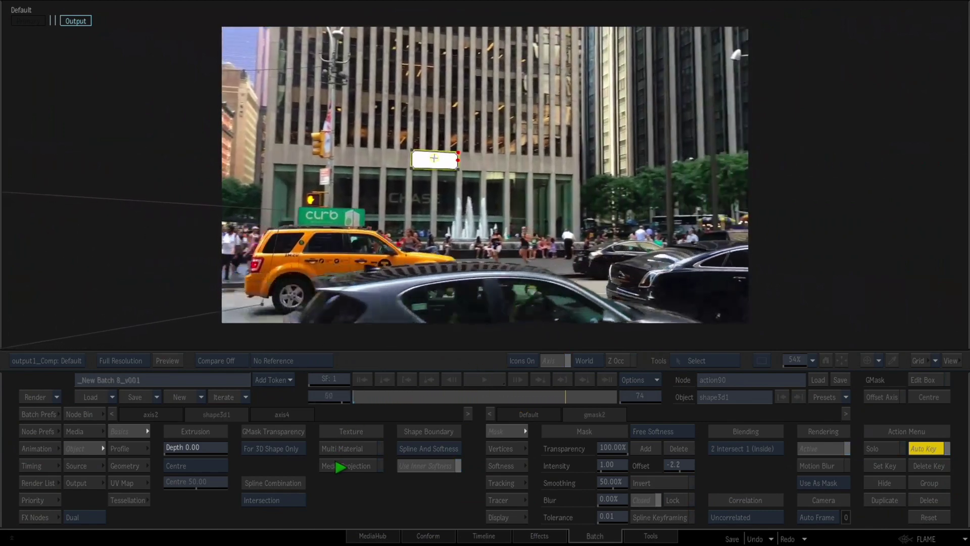
pyautogui.click(494, 385)
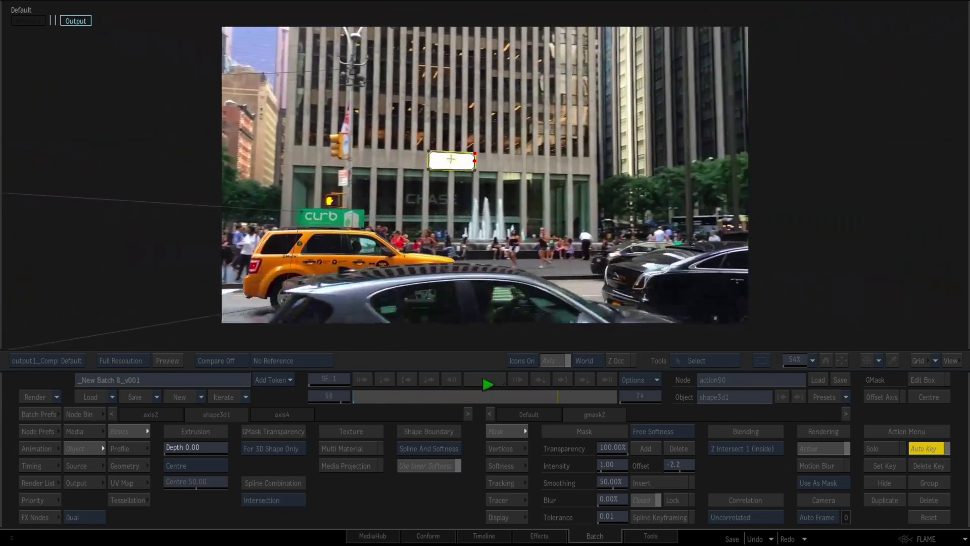
pyautogui.press('space')
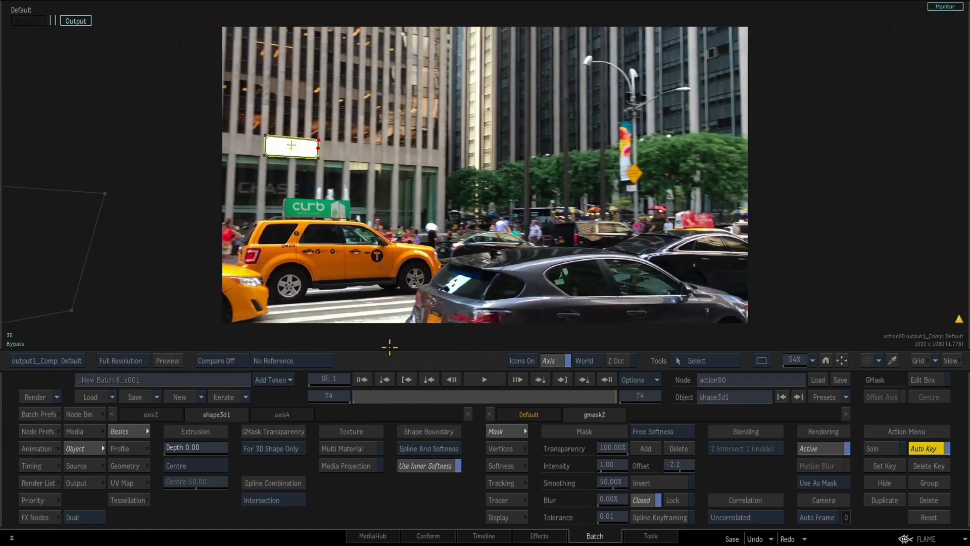
pyautogui.moveTo(405, 396); pyautogui.dragTo(532, 358)
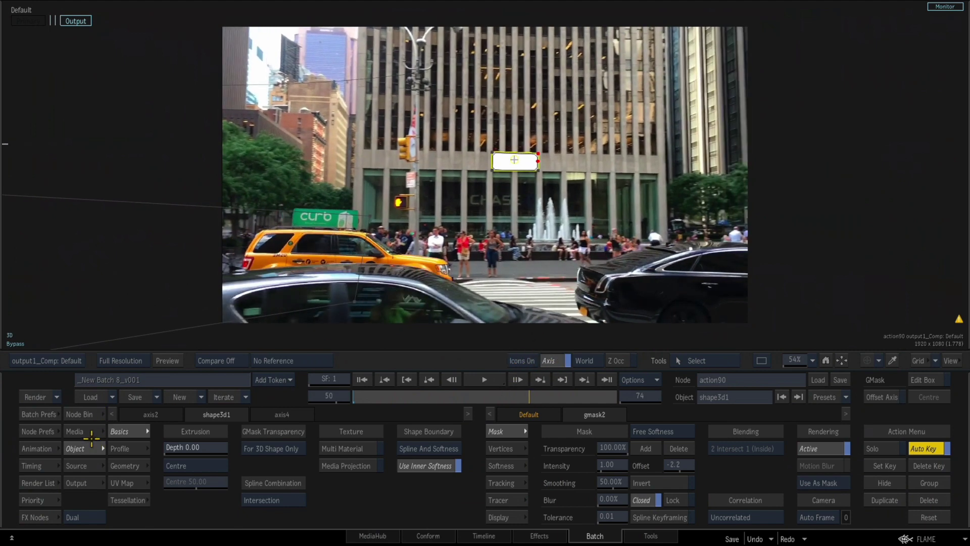
# Step: Create a freeze-frame projector from cameraAnalysis1 at frame 50 and place it beside trackersAxis1 in the schematic
pyautogui.click(83, 431)
pyautogui.press('F4')
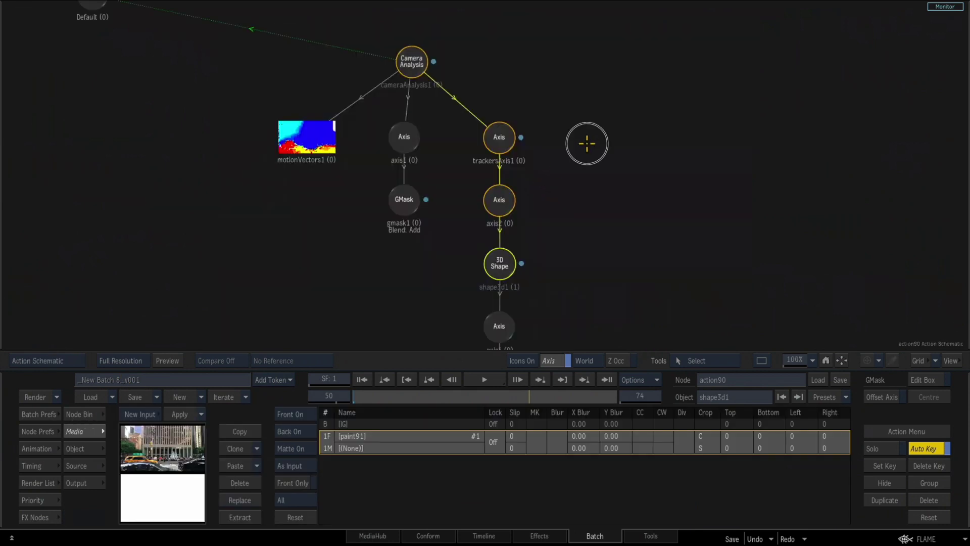
pyautogui.click(413, 60)
pyautogui.moveTo(413, 60); pyautogui.dragTo(401, 58)
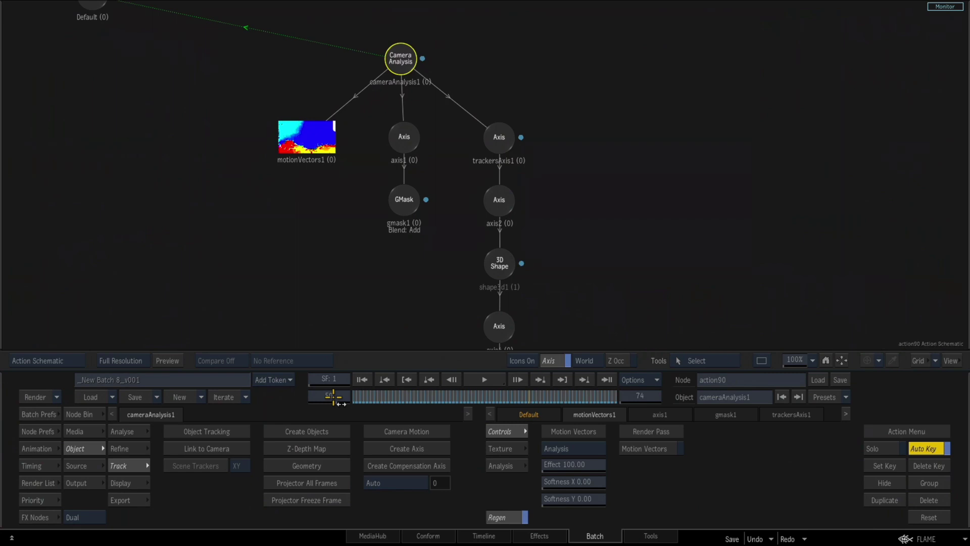
pyautogui.click(321, 499)
pyautogui.click(613, 157)
pyautogui.press('F4')
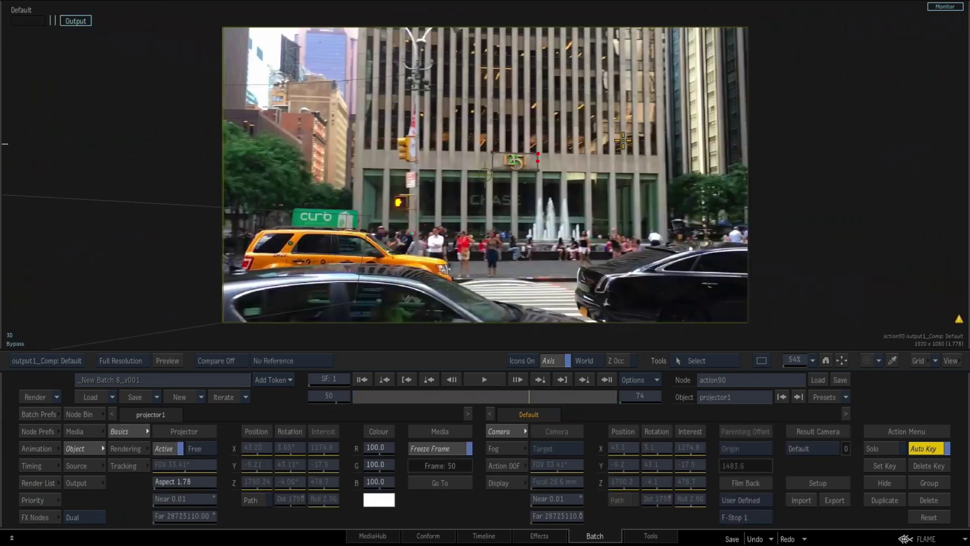
pyautogui.press('F4')
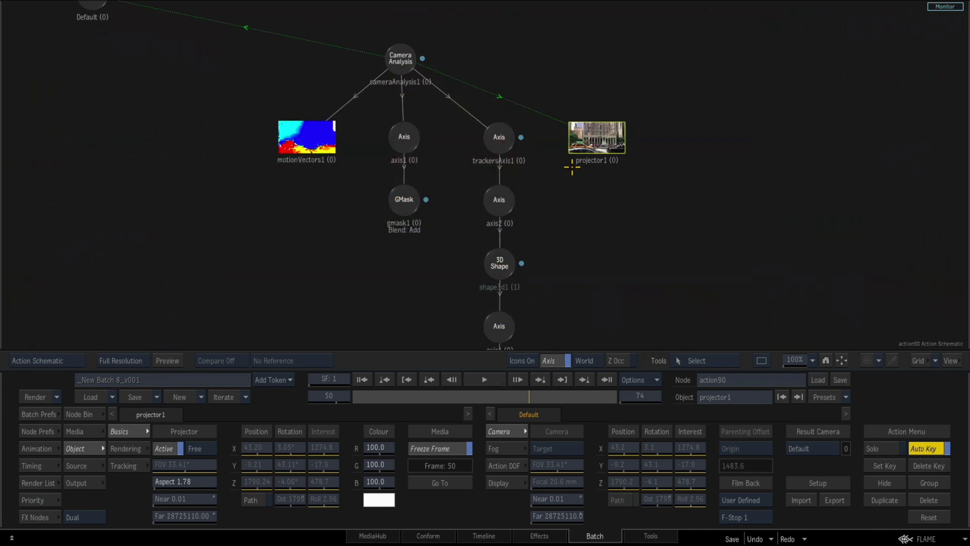
# Step: Assign the paint91 media to projector1 in the Action schematic
pyautogui.press('F4')
pyautogui.press('F4')
pyautogui.moveTo(609, 158); pyautogui.dragTo(606, 159)
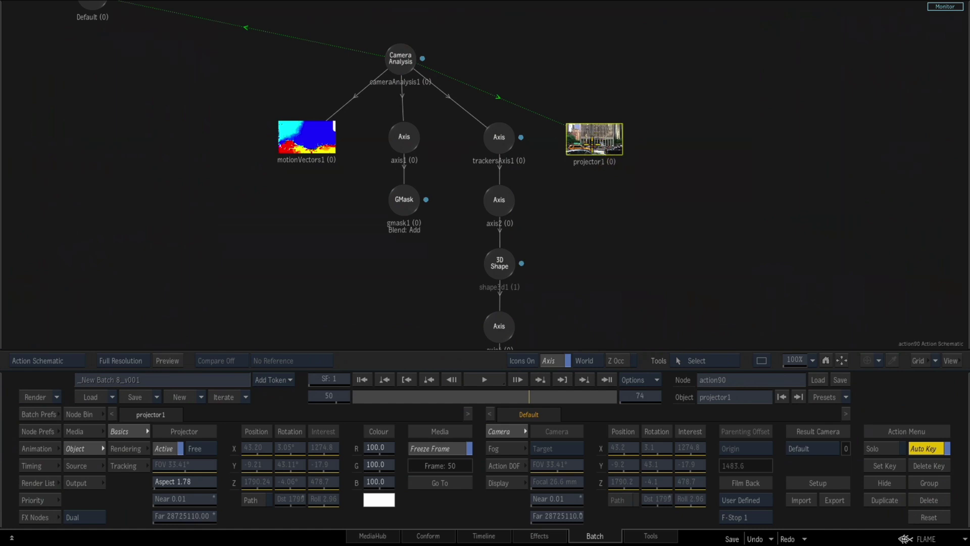
pyautogui.rightClick(599, 147)
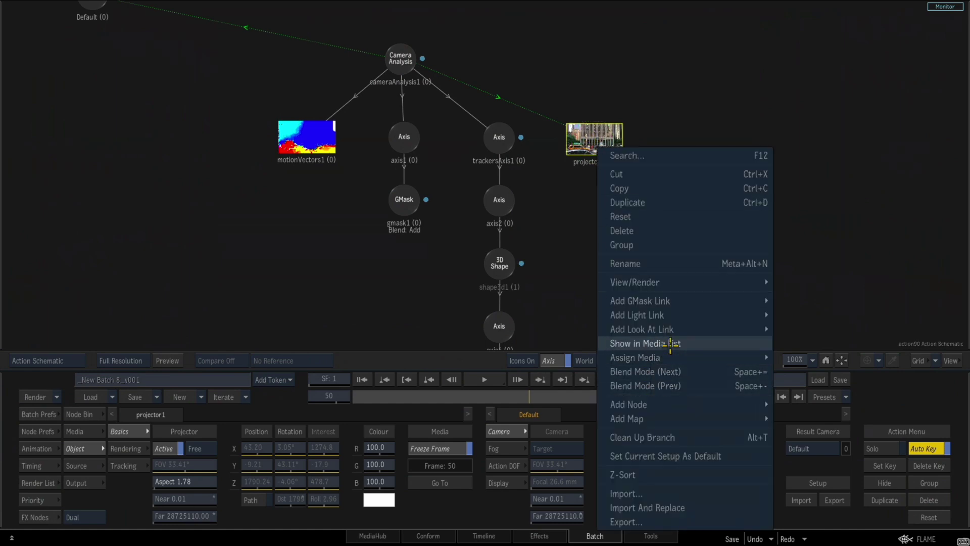
pyautogui.moveTo(668, 358)
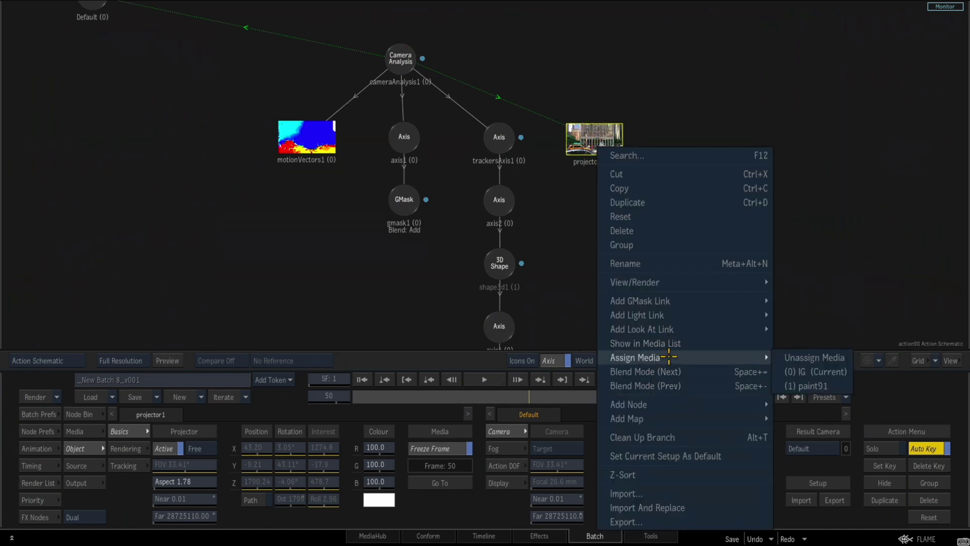
pyautogui.click(831, 387)
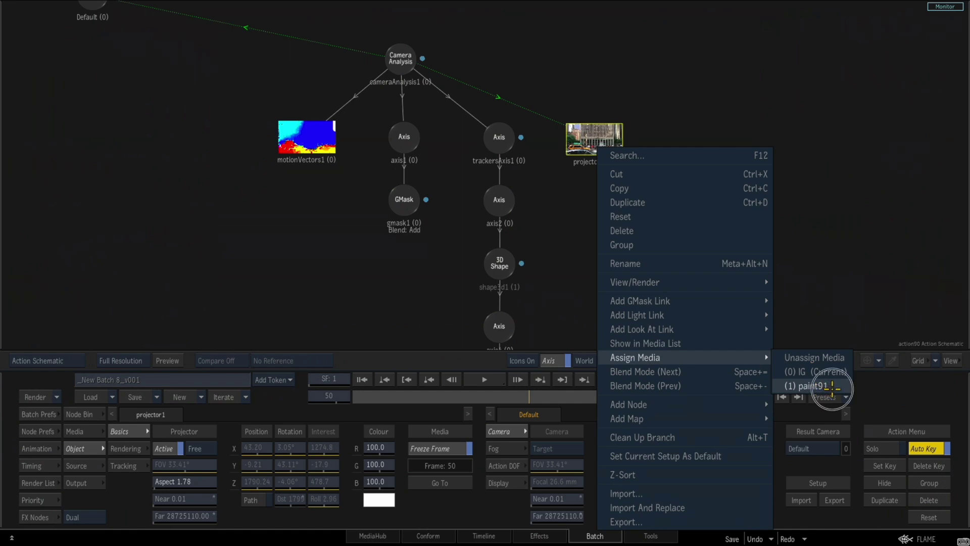
# Step: Show the Action output at frame 1, switch the icons off and play the shot
pyautogui.press('F1')
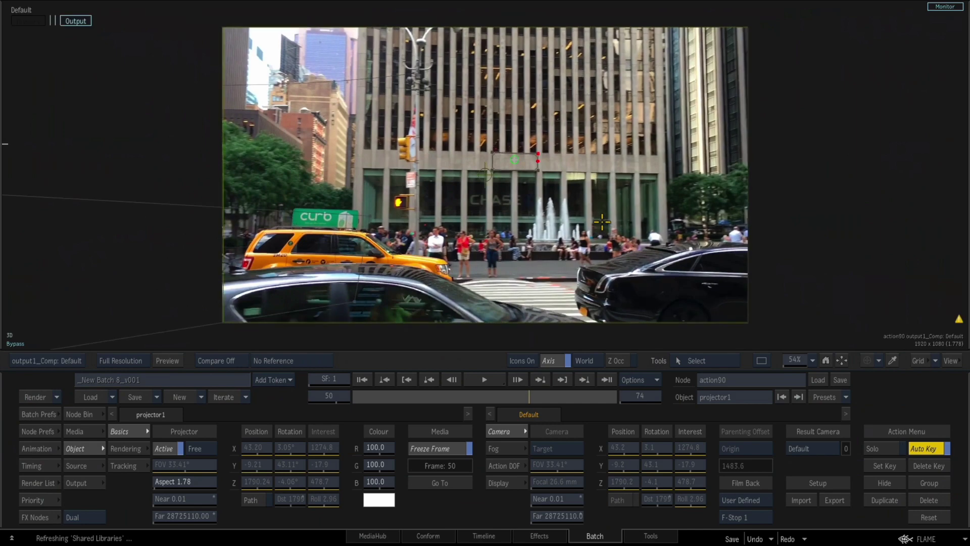
pyautogui.moveTo(516, 400); pyautogui.dragTo(281, 385)
pyautogui.click(526, 362)
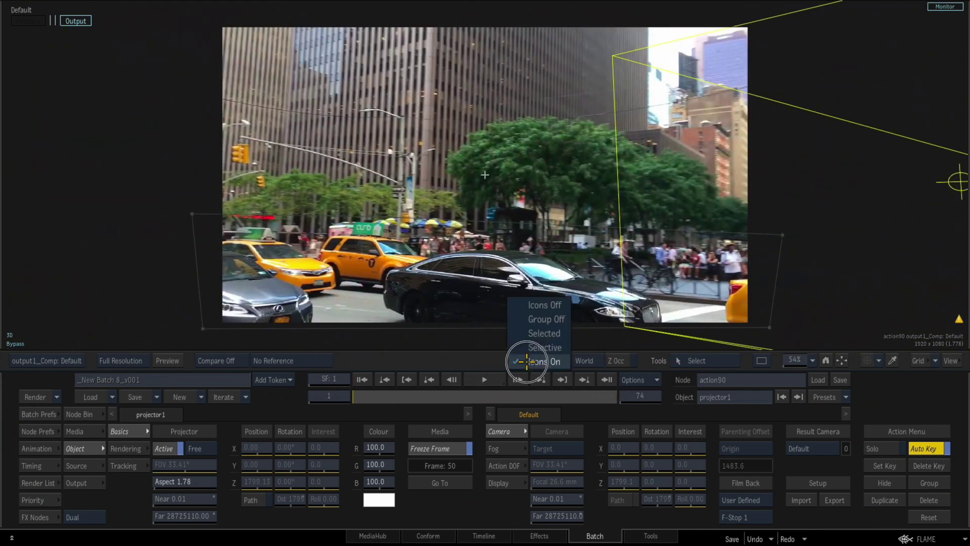
pyautogui.click(536, 305)
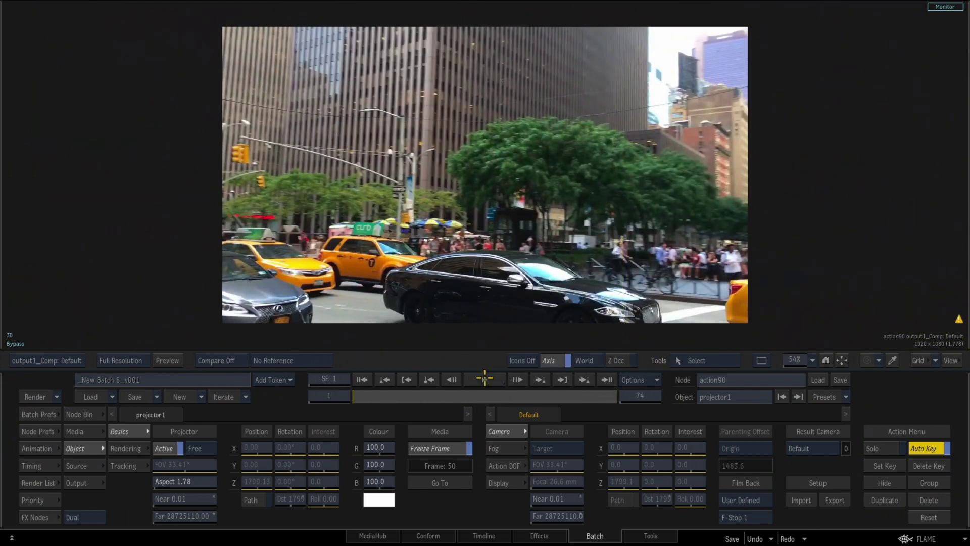
pyautogui.click(487, 379)
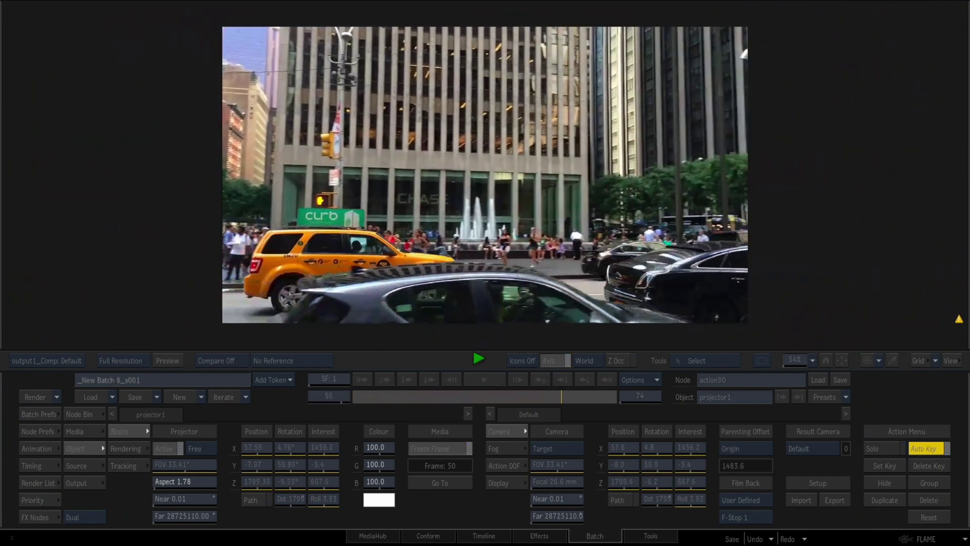
# Step: Activate the Video viewing transform for the output and play the shot again
pyautogui.click(15, 344)
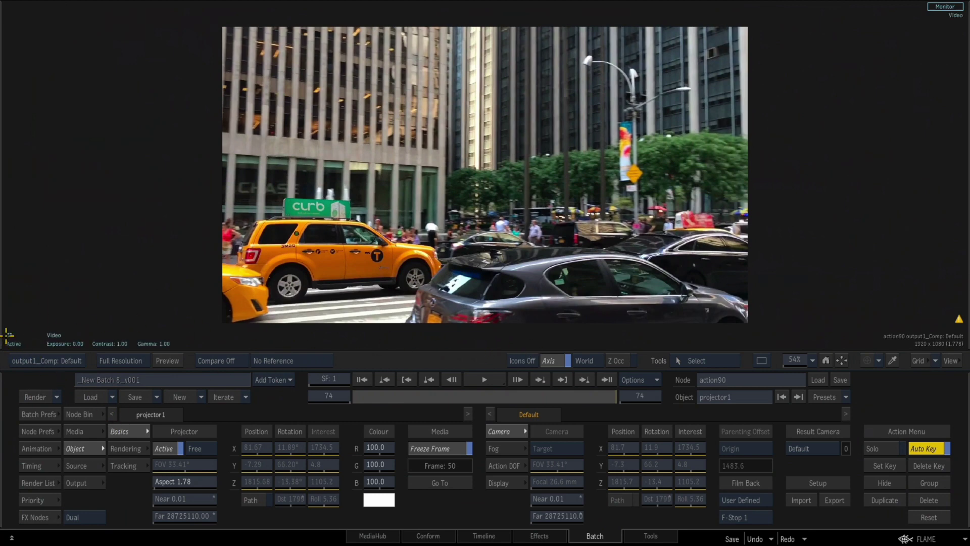
pyautogui.click(7, 334)
pyautogui.click(484, 379)
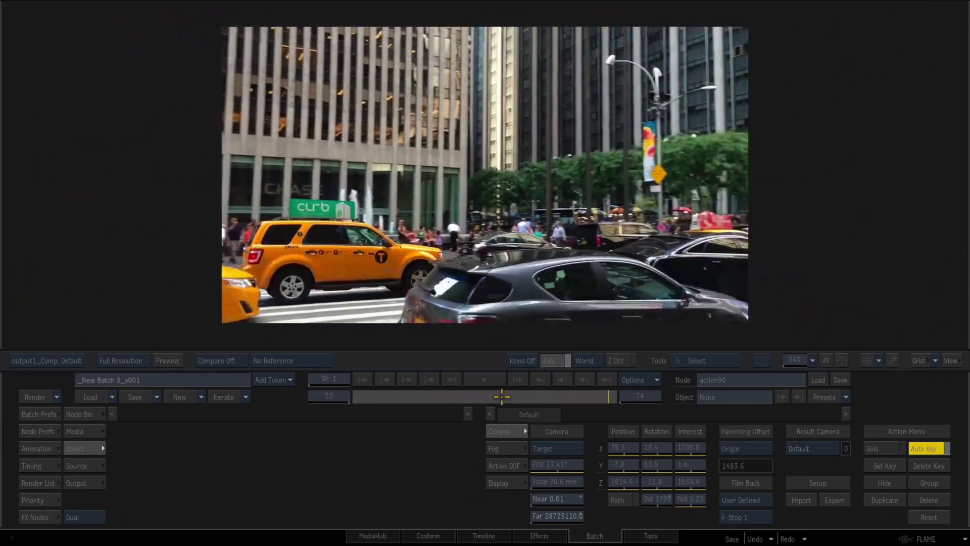
# Step: Examine the sign removal by replaying the output several times, scrubbing back through the shot and stepping to frame 30
pyautogui.click(477, 379)
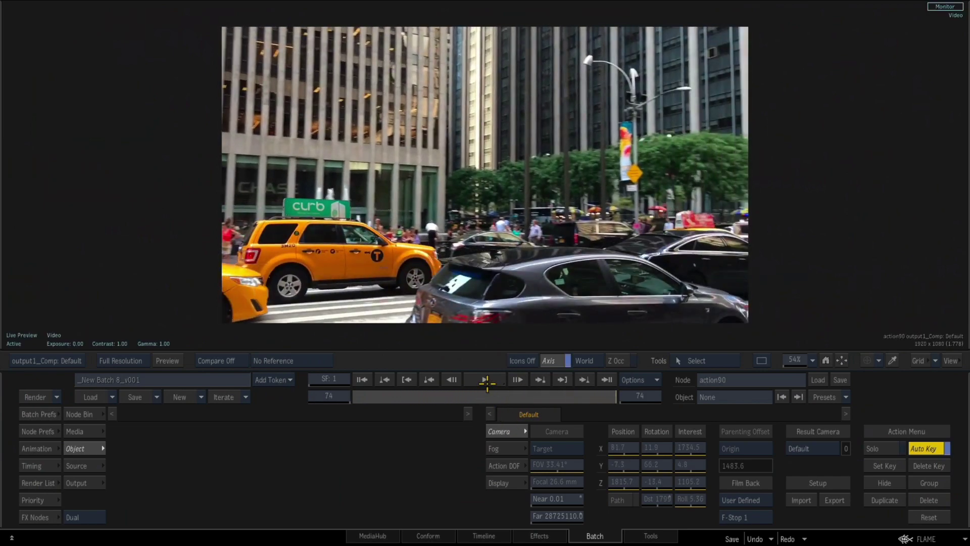
pyautogui.click(486, 380)
pyautogui.click(490, 378)
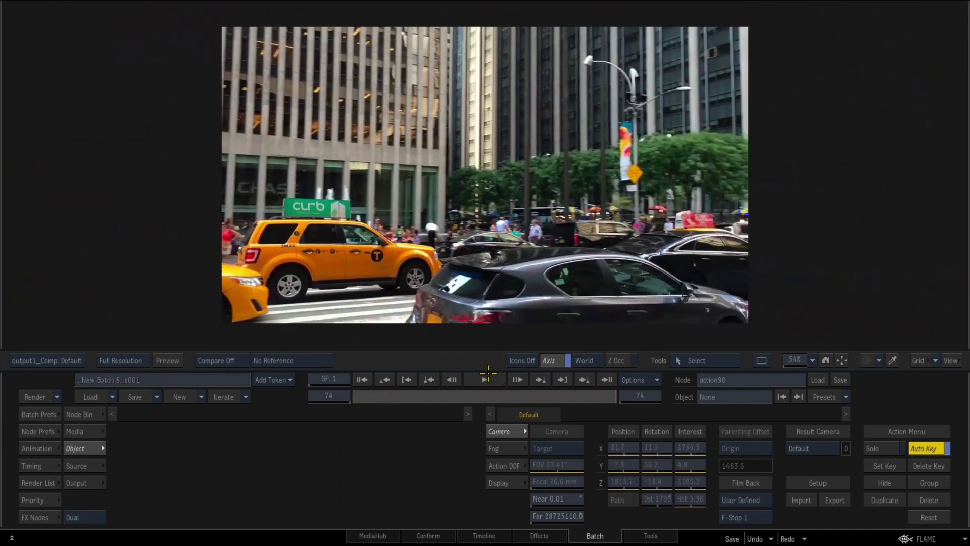
pyautogui.click(485, 379)
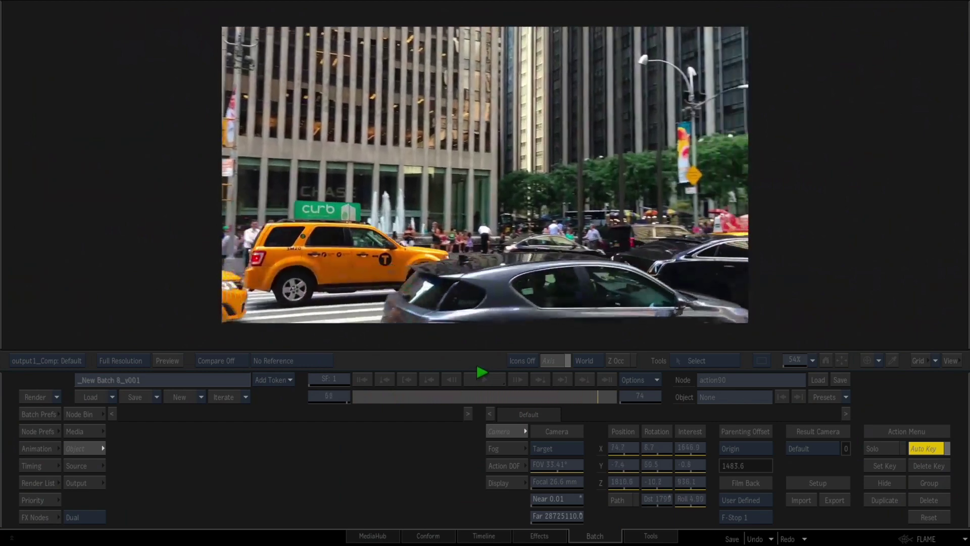
pyautogui.click(488, 378)
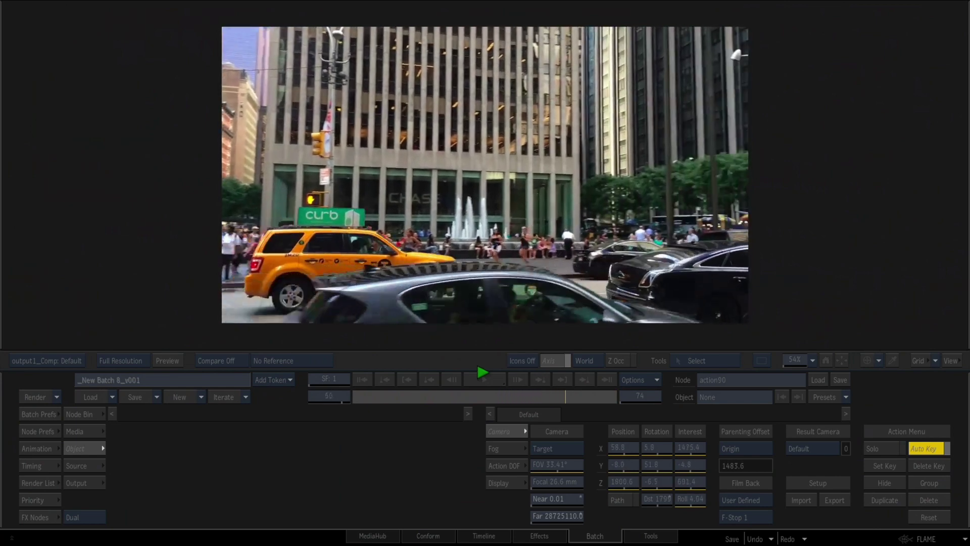
pyautogui.click(487, 373)
pyautogui.click(487, 380)
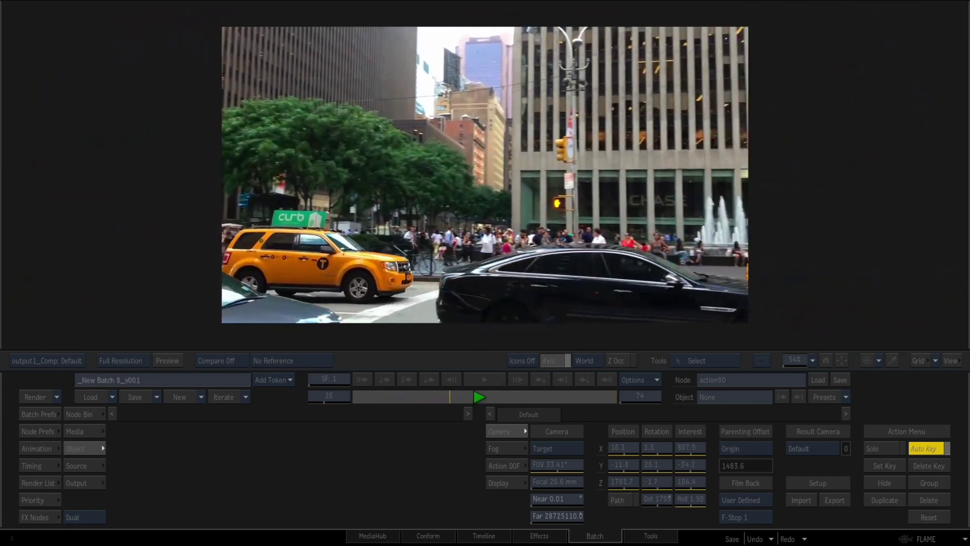
pyautogui.click(488, 385)
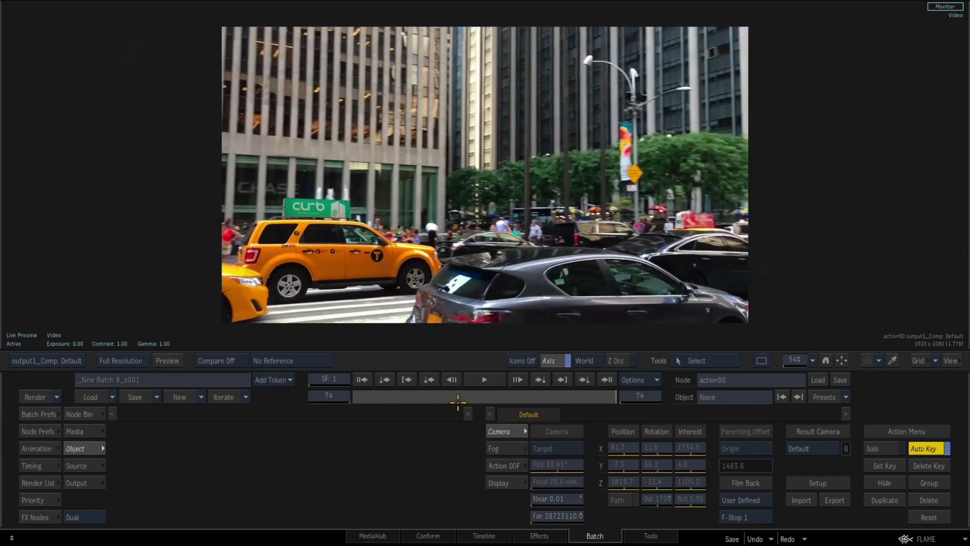
pyautogui.click(485, 377)
pyautogui.moveTo(596, 397); pyautogui.dragTo(504, 394)
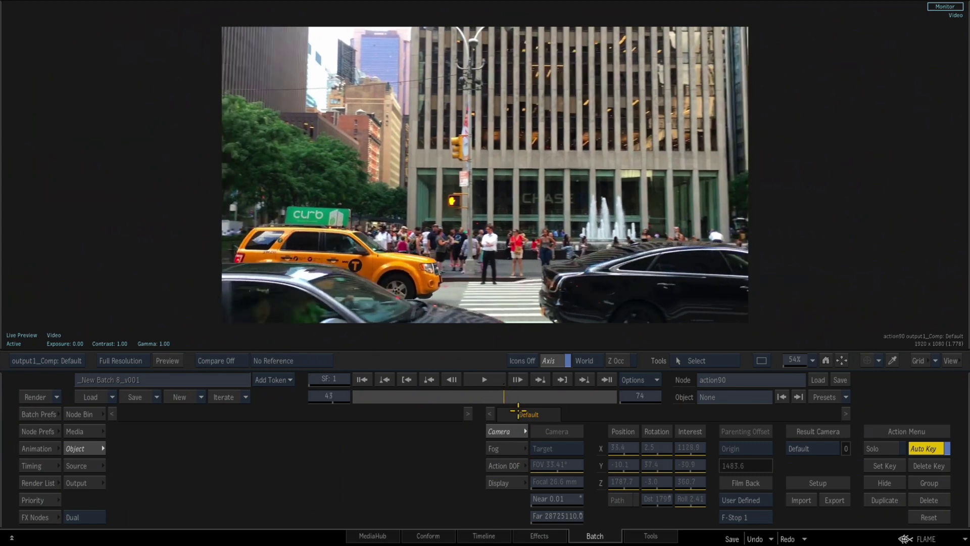
pyautogui.click(460, 392)
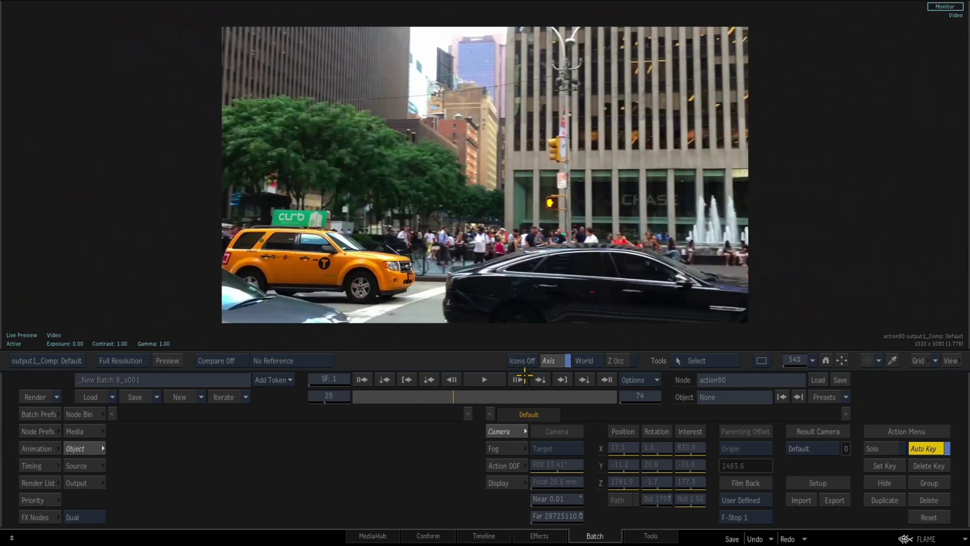
pyautogui.click(520, 380)
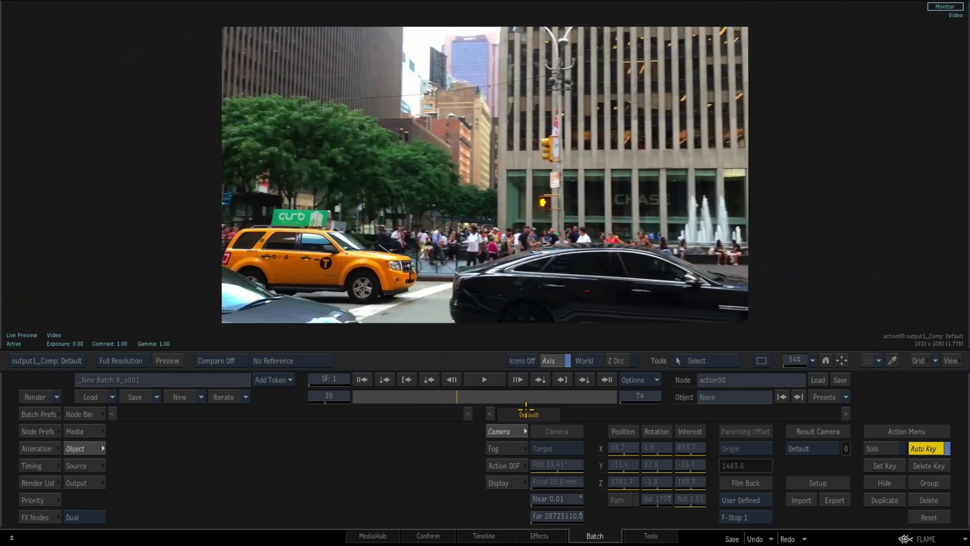